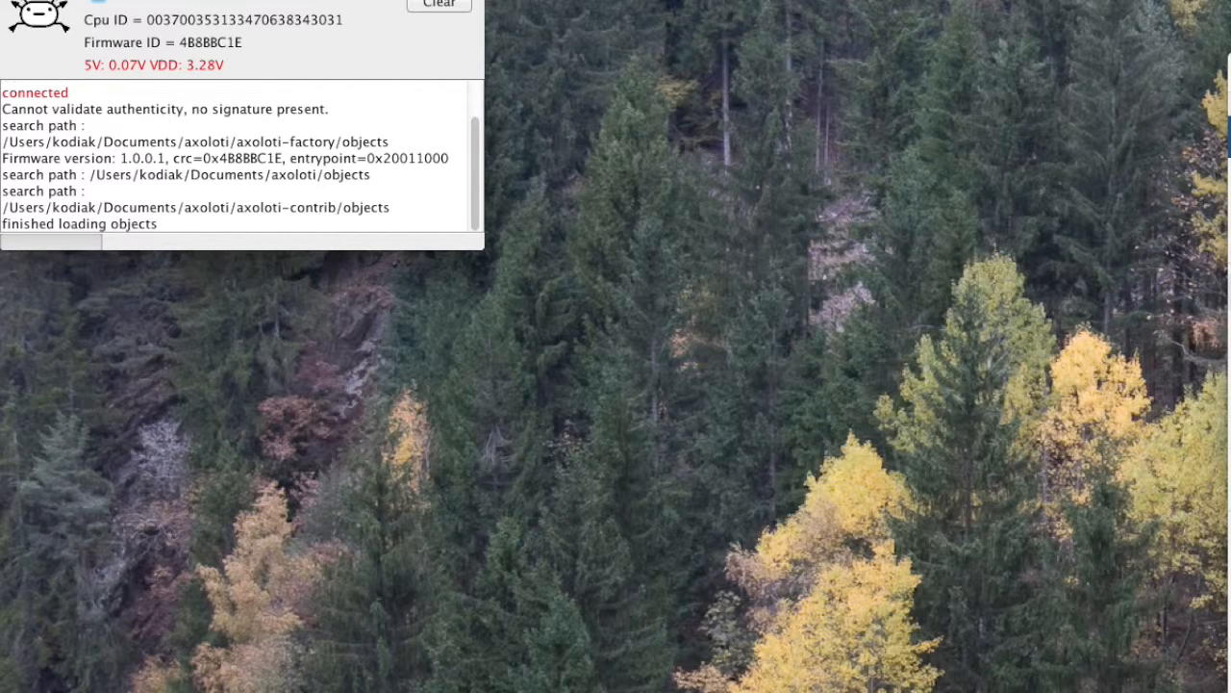
left_click(1230, 65)
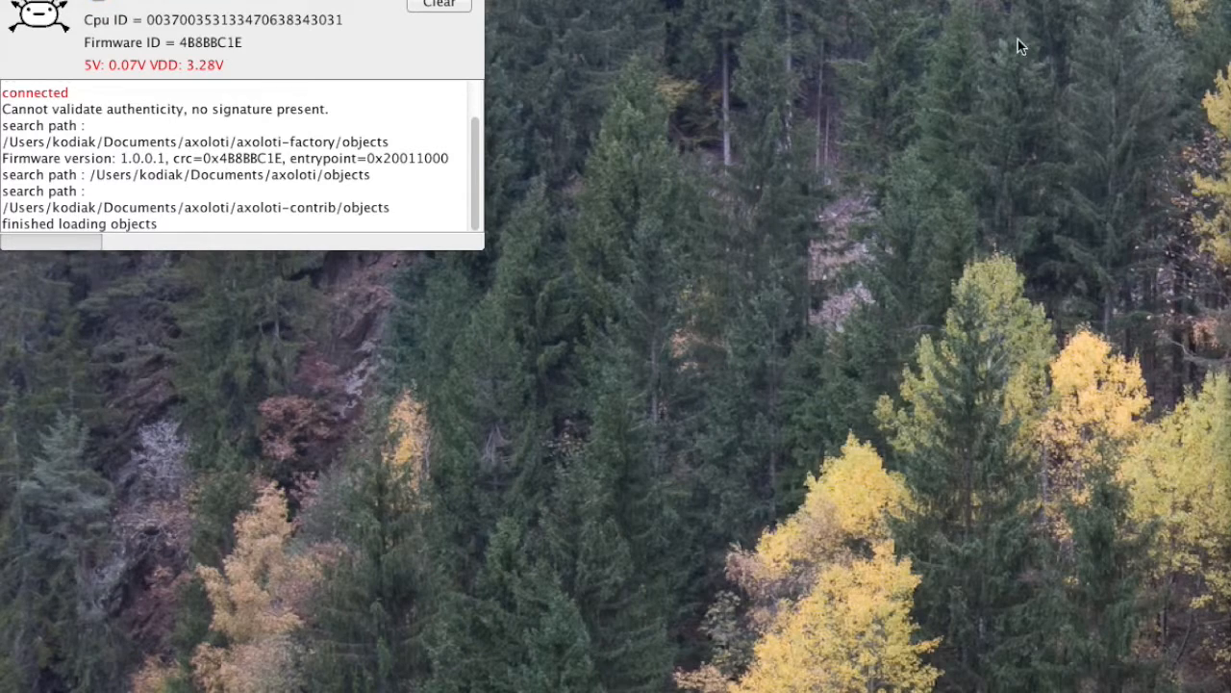
left_click(125, 0)
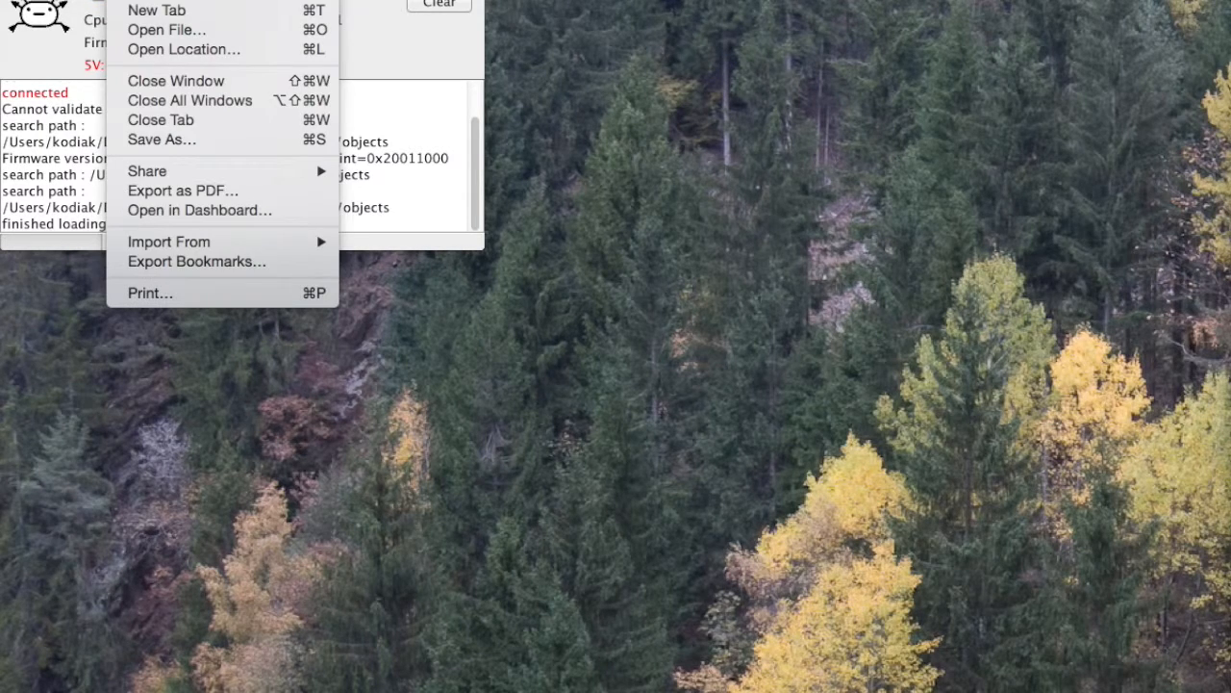
left_click(343, 62)
Step: Open the Axoloti preferences and start adding a new library entry
left_click(72, 0)
mouse_move(131, 0)
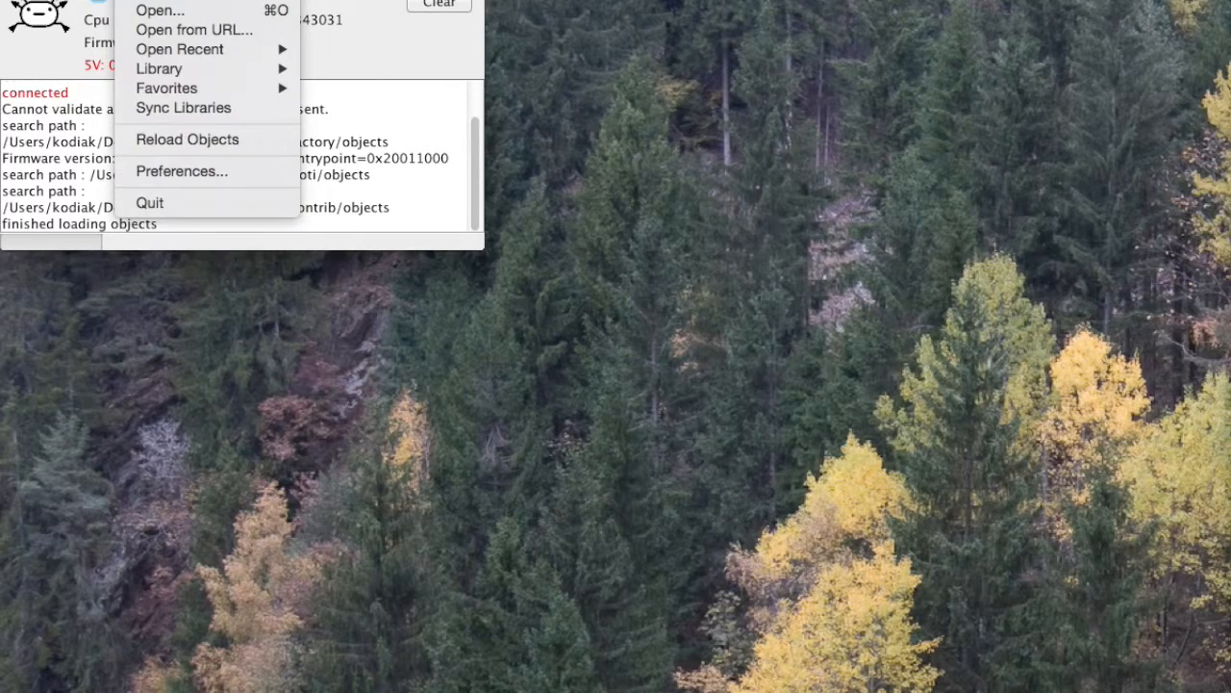
left_click(157, 171)
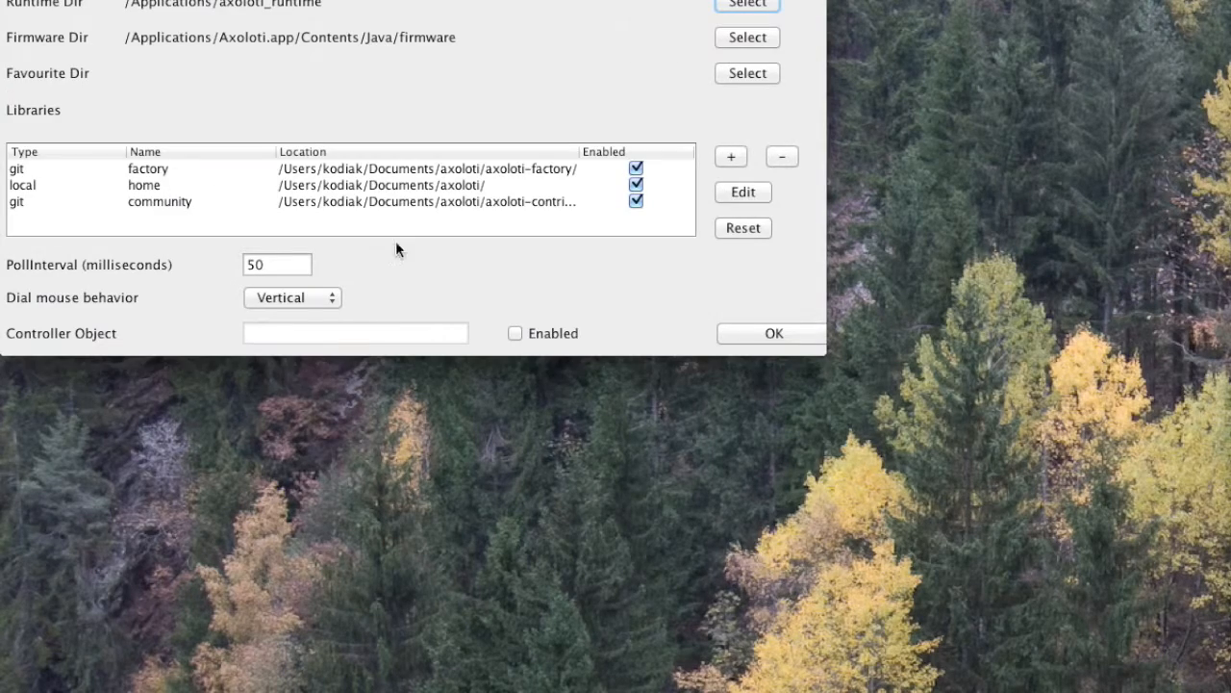
left_click_drag(336, 0, 372, 38)
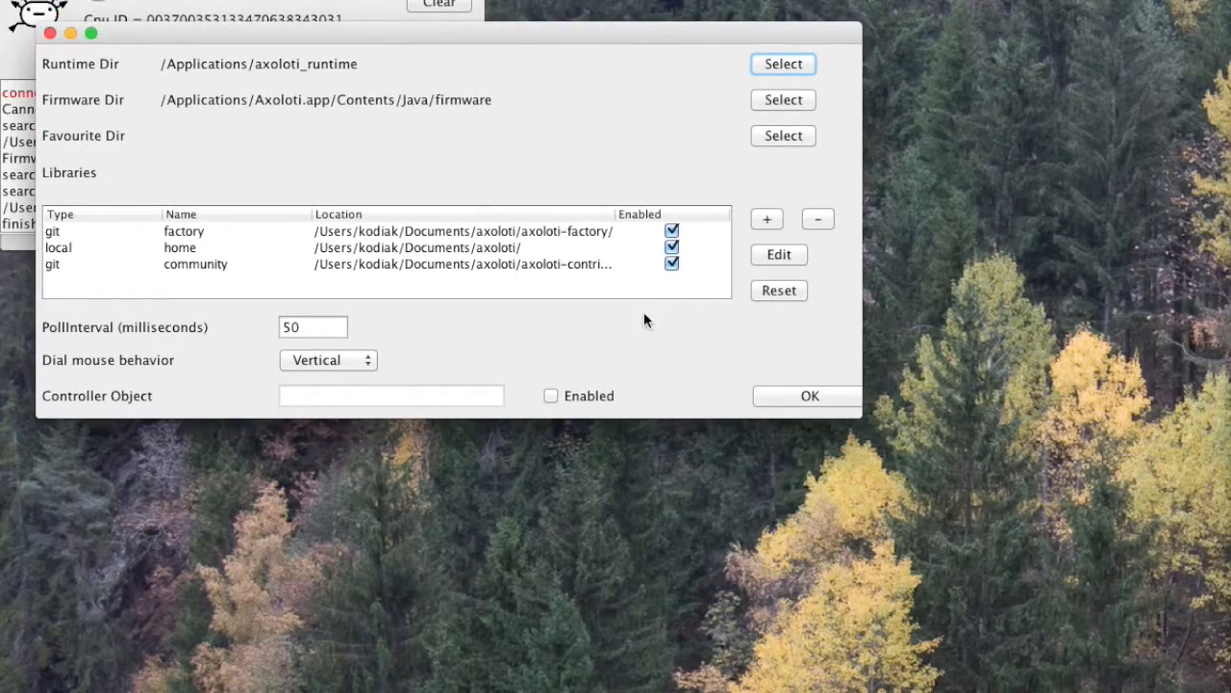
left_click(767, 221)
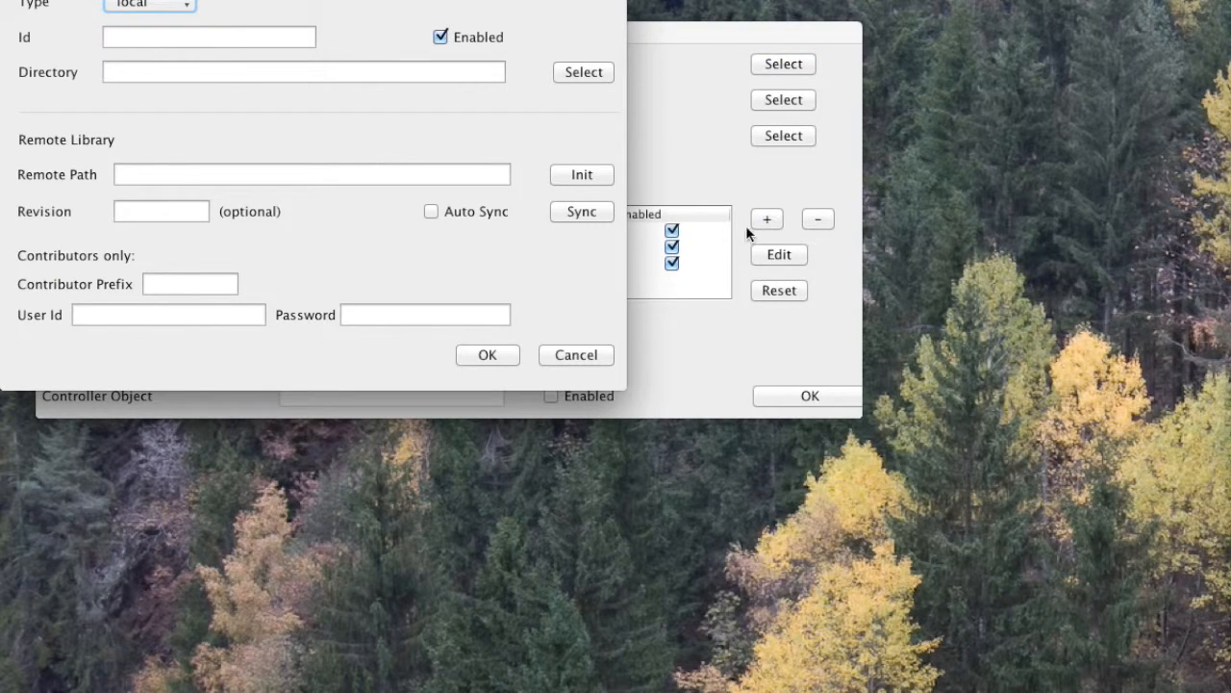
Step: Set the new library's Id to axoloti.private
left_click(157, 38)
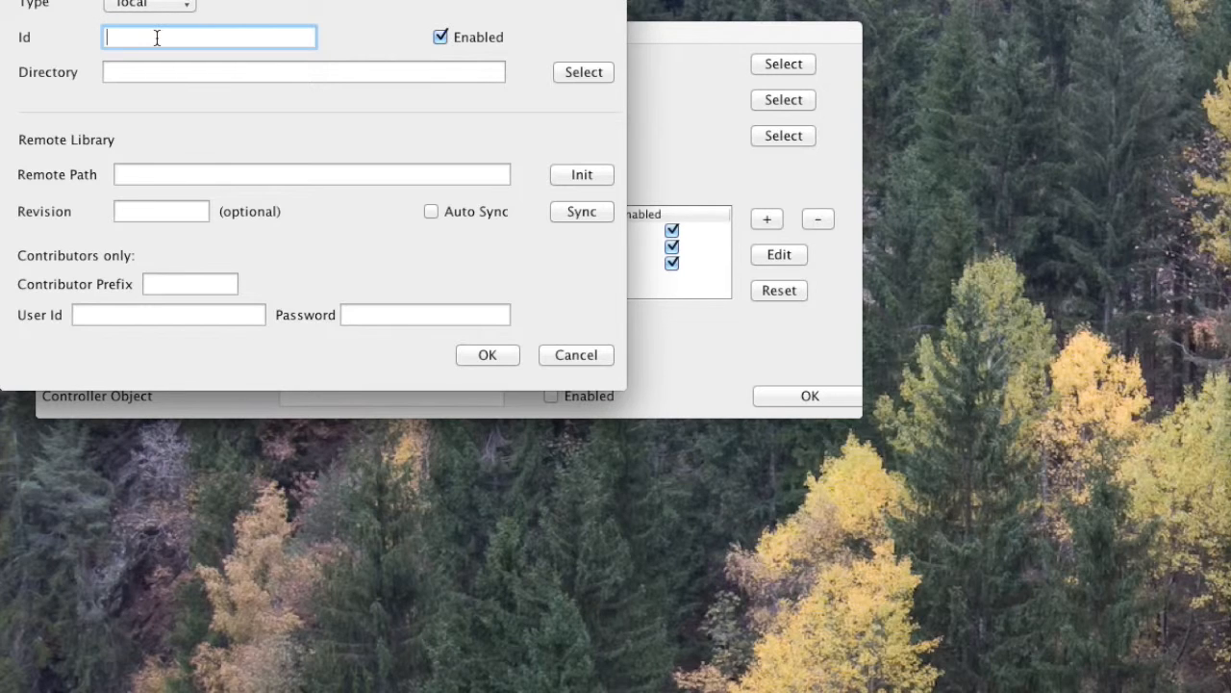
type("axoloti-private")
key("Tab")
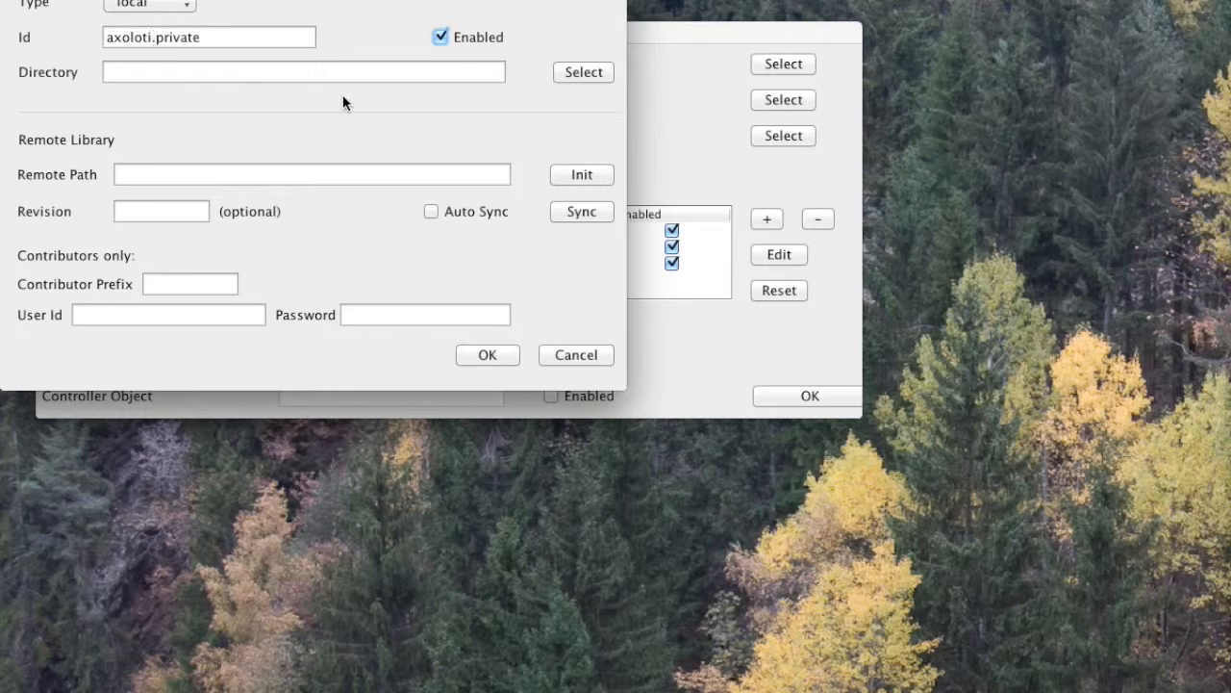
Step: Browse to Documents/axoloti and create a new folder named axoloti.private for the library directory
left_click(584, 71)
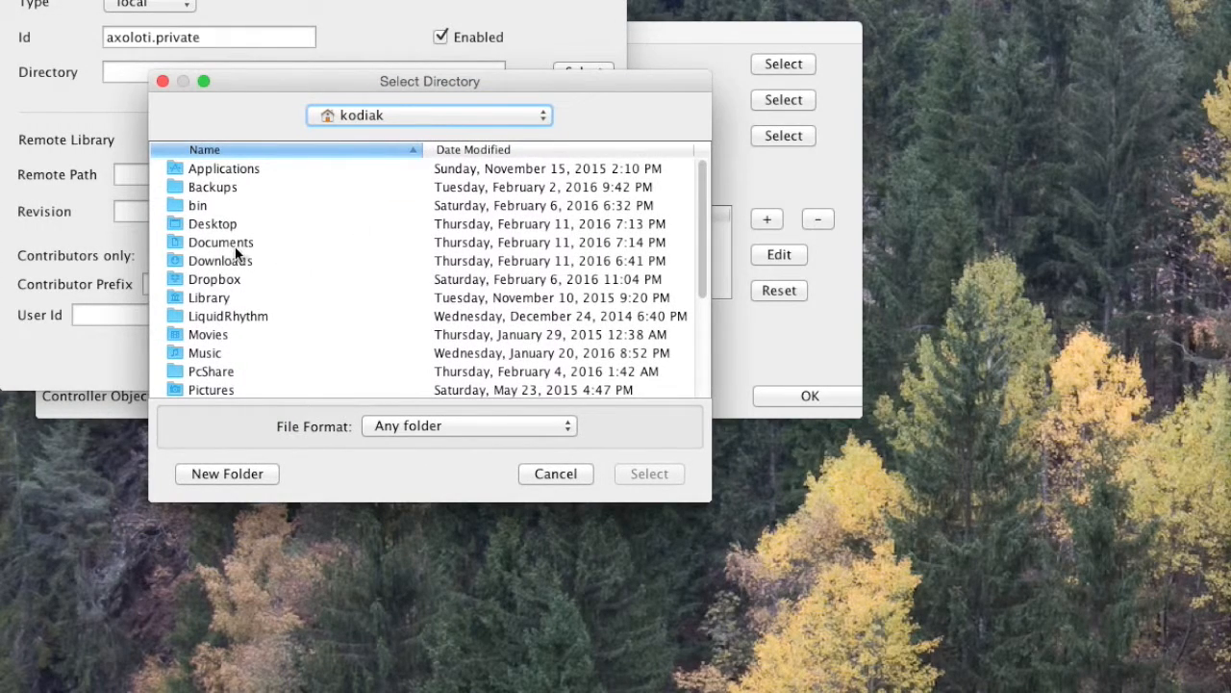
double_click(246, 247)
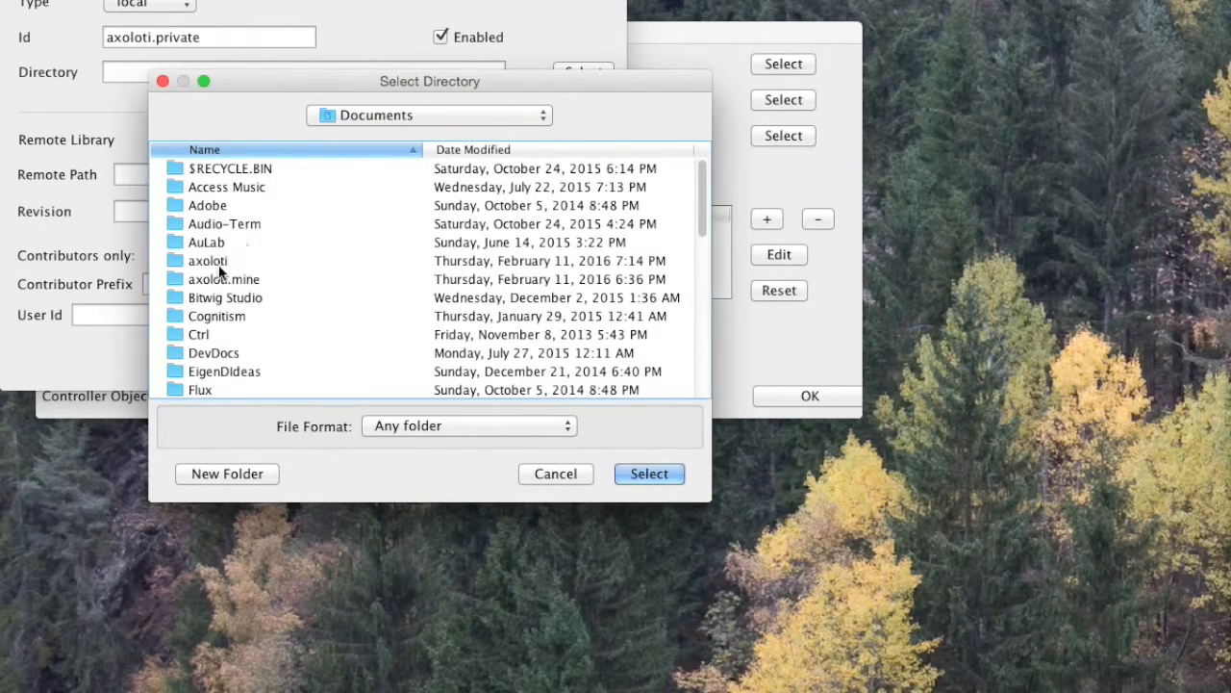
double_click(248, 260)
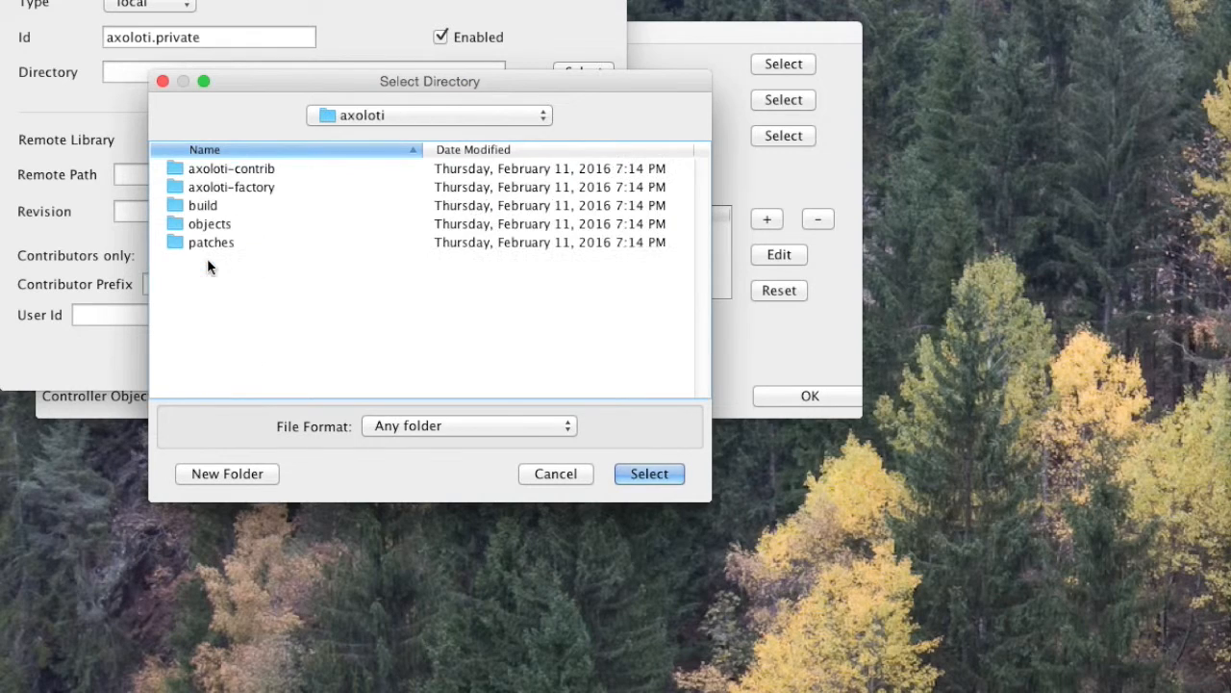
left_click(229, 474)
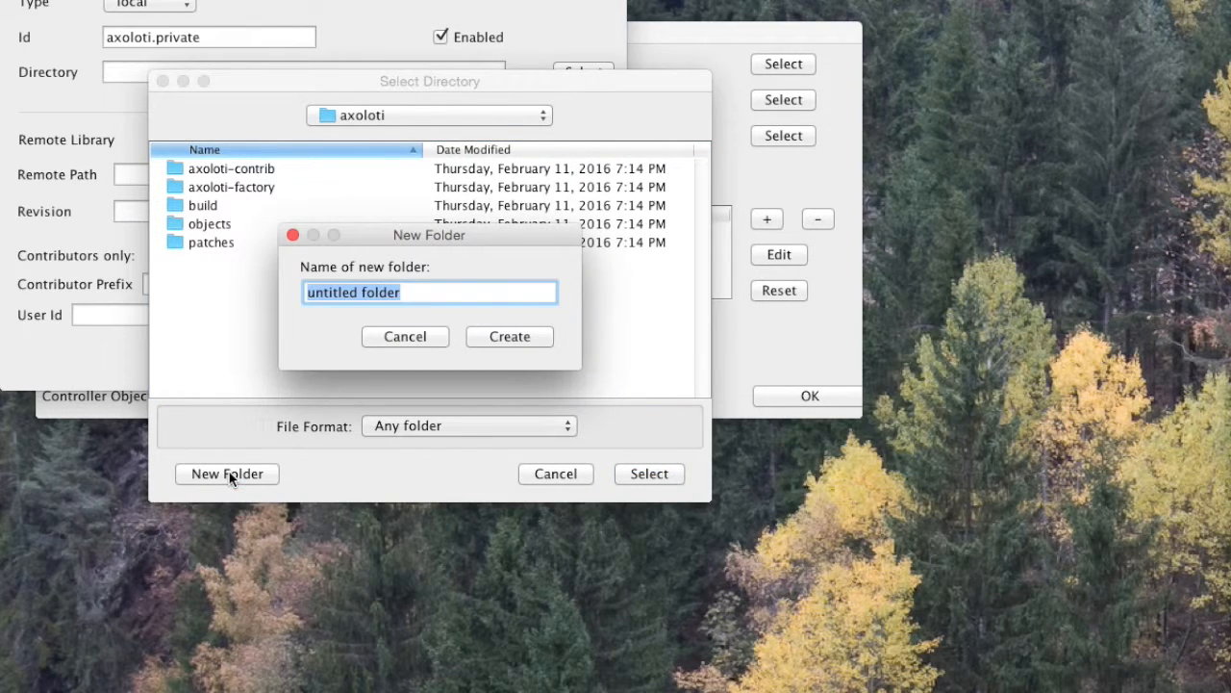
type("axoloit")
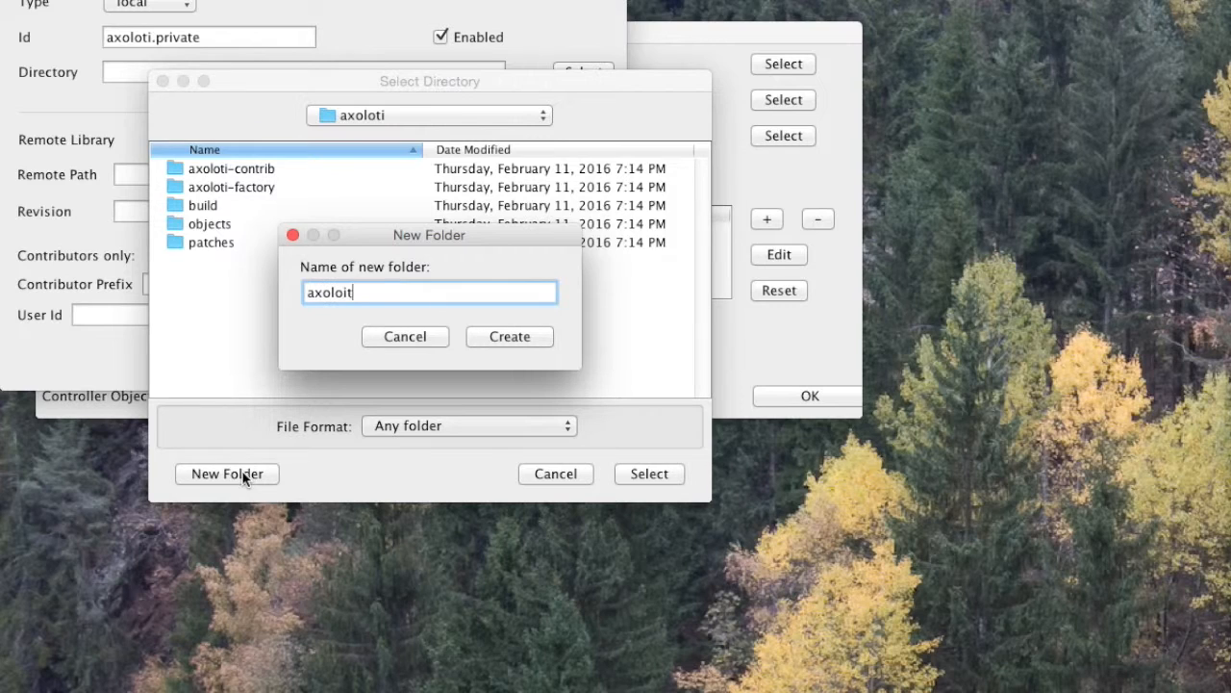
key("BackSpace")
key("BackSpace")
type("ti.private")
left_click(501, 341)
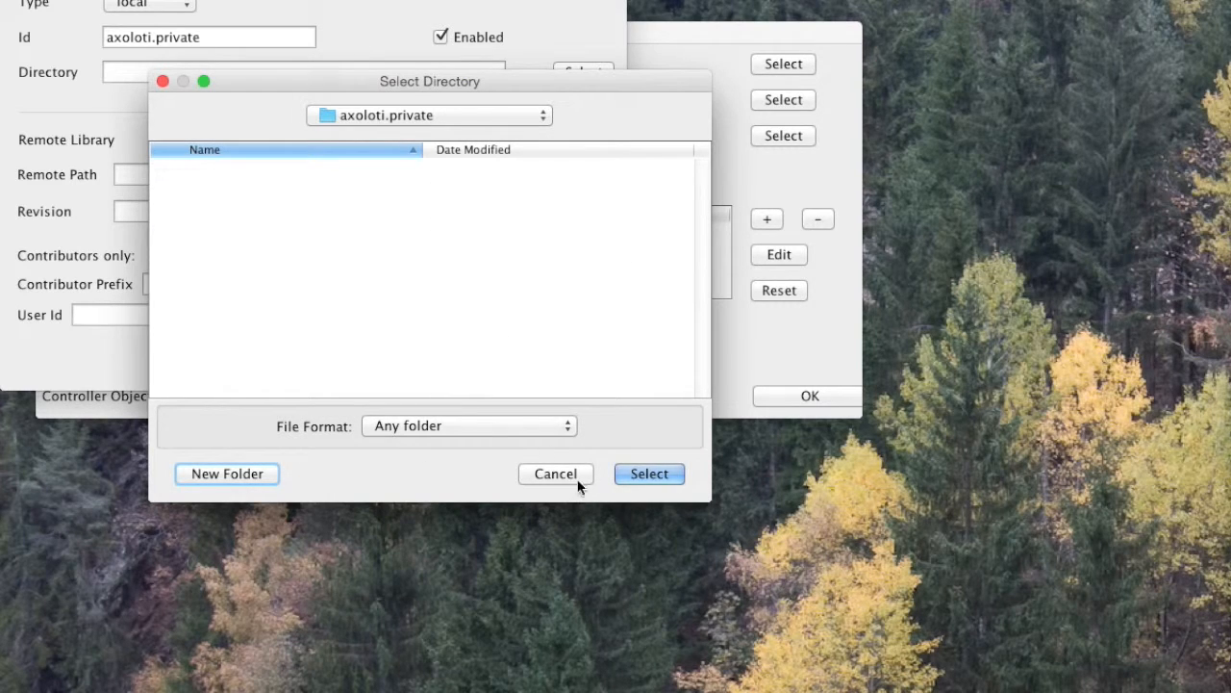
Step: Choose the axoloti.private folder inside Documents/axoloti as the library's directory
left_click(404, 116)
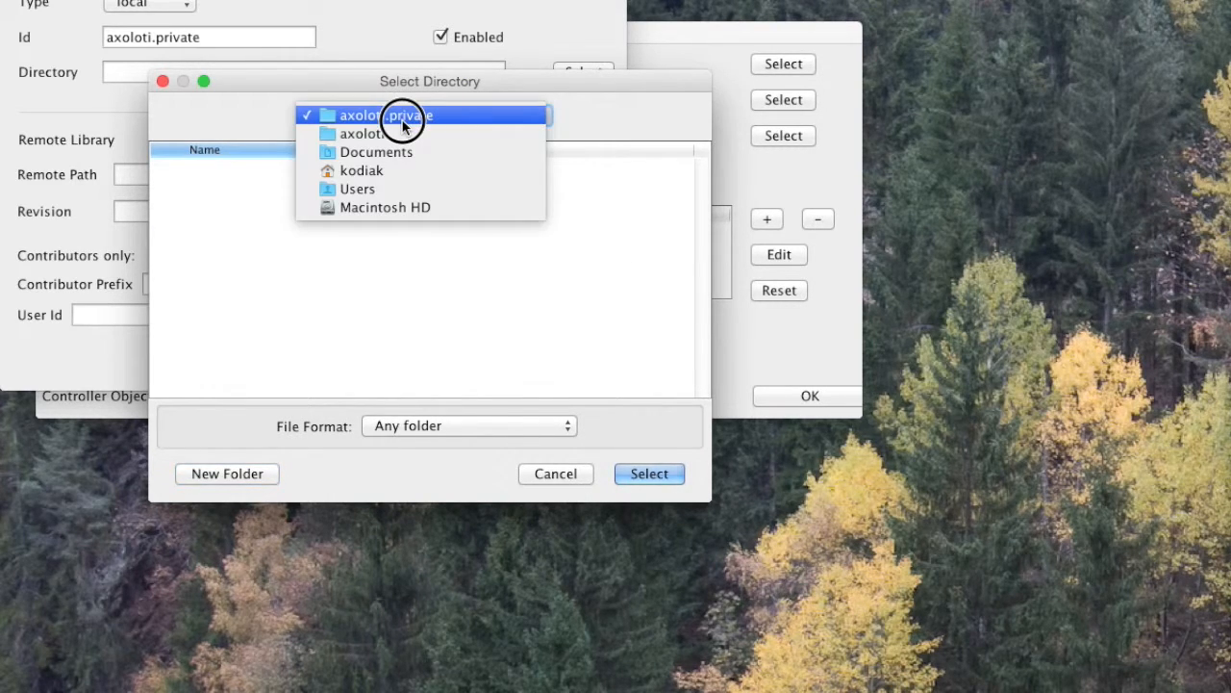
left_click(400, 135)
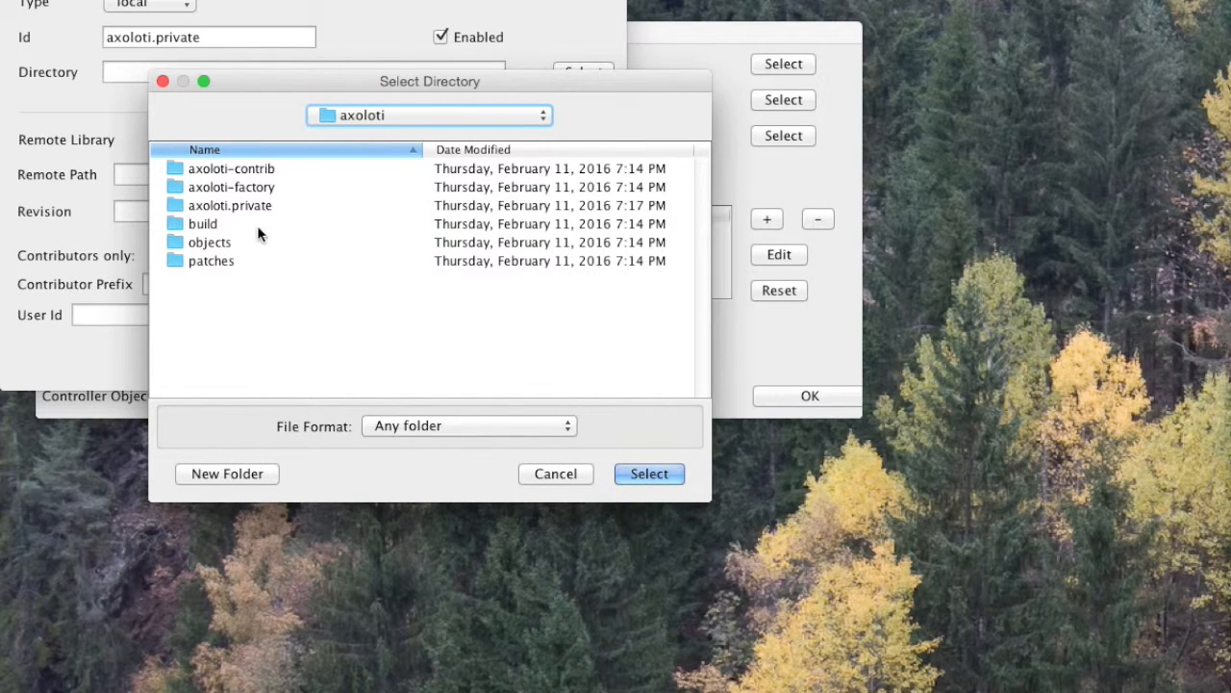
left_click(266, 206)
left_click(646, 472)
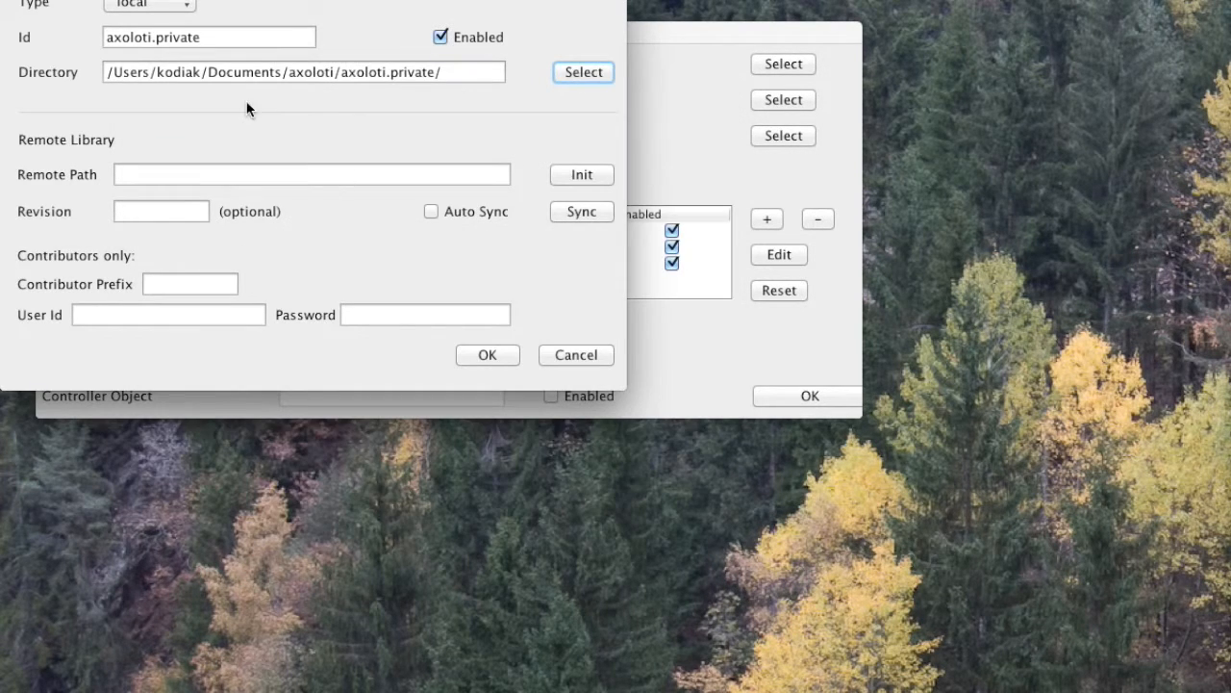
Step: Rename the library Id to private and switch the library type to git
double_click(177, 38)
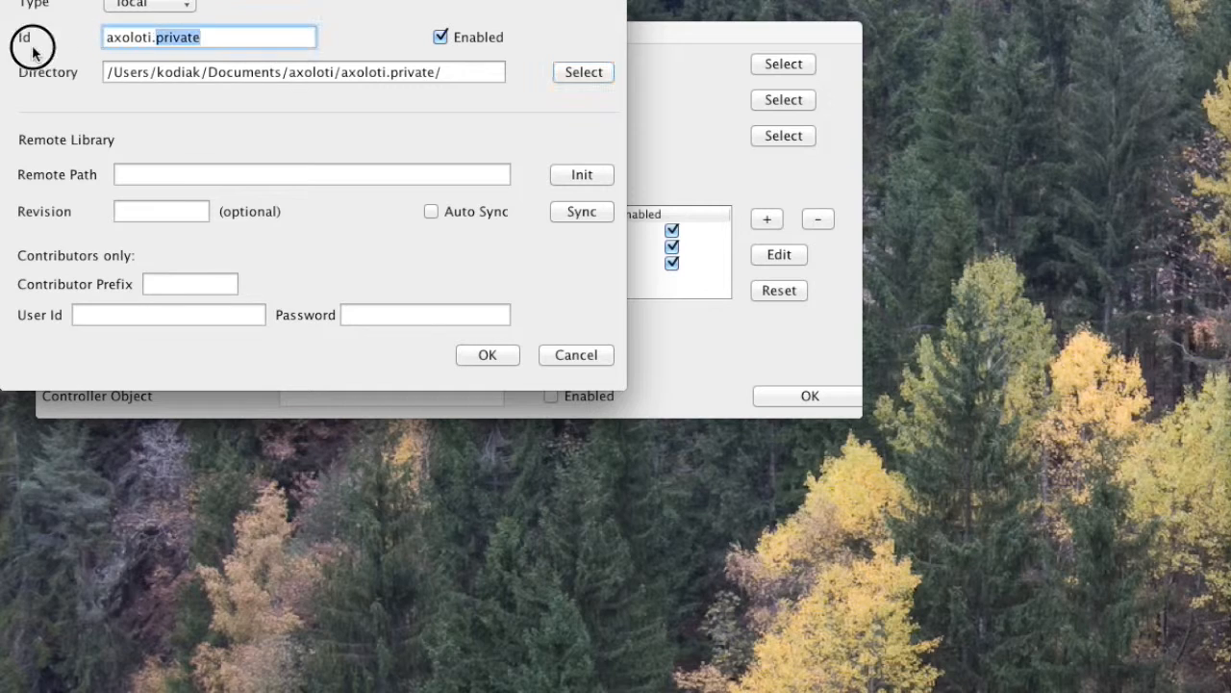
key("BackSpace")
key("BackSpace")
key("BackSpace")
key("BackSpace")
key("BackSpace")
key("BackSpace")
key("BackSpace")
key("BackSpace")
key("BackSpace")
type("private")
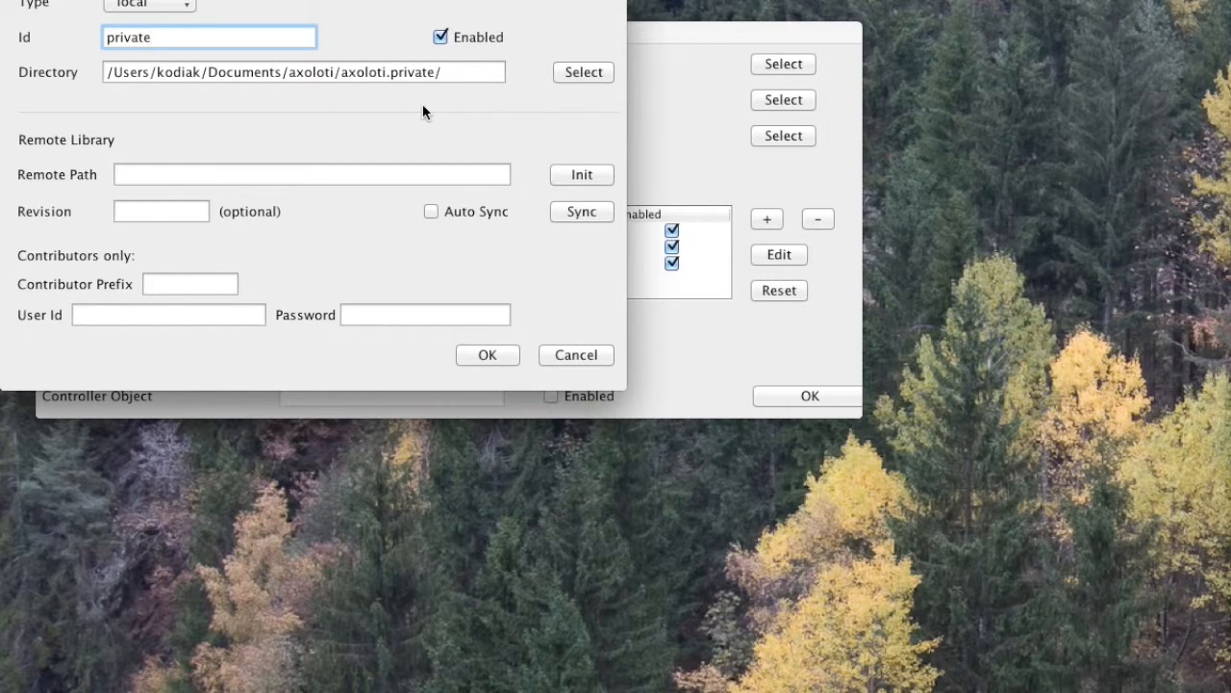
left_click(142, 8)
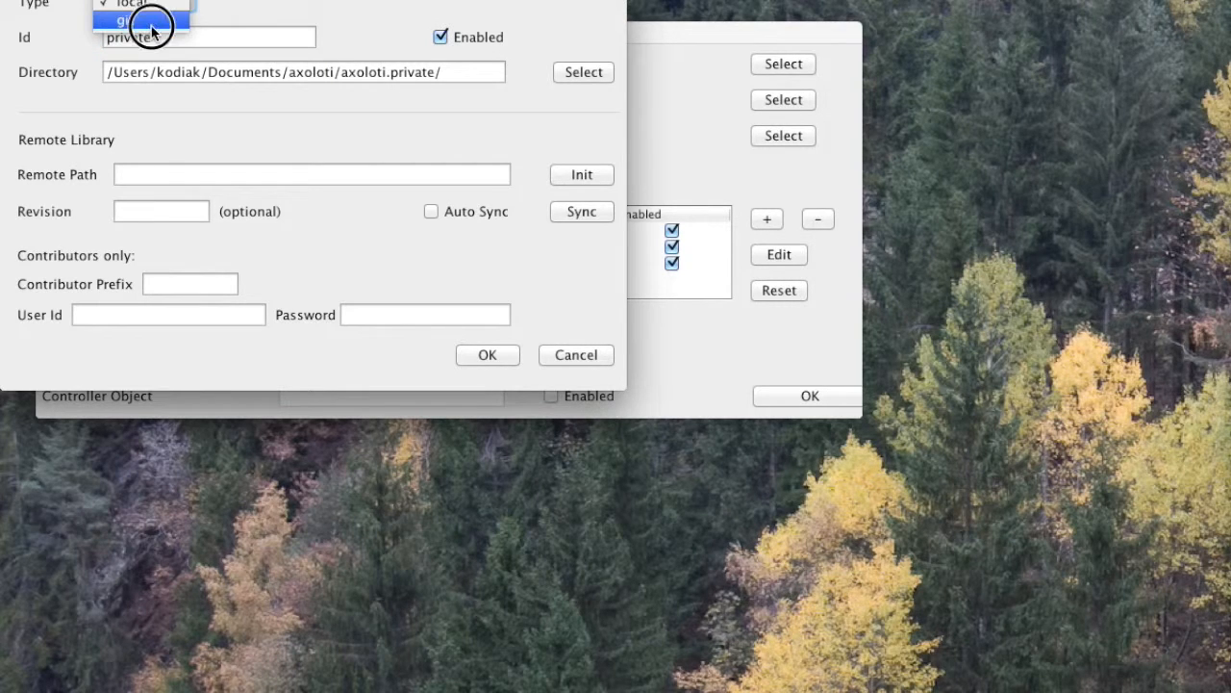
left_click(151, 29)
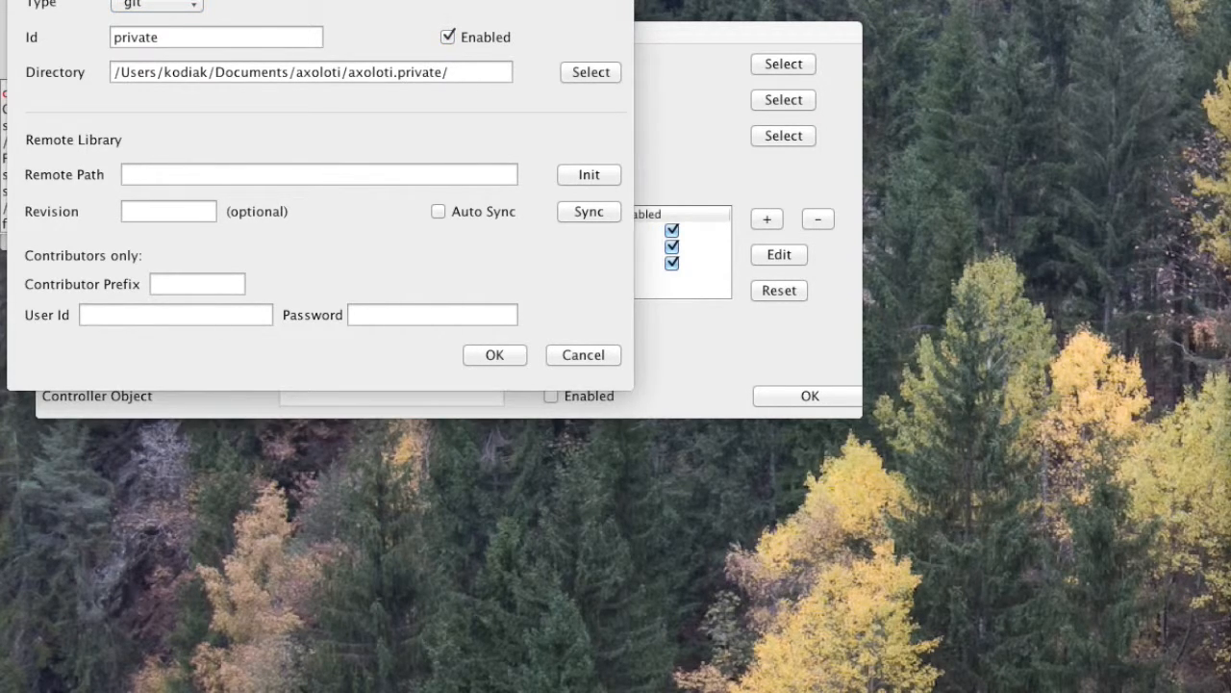
Step: Copy the repository's HTTPS clone URL from the Bitbucket page and paste it as the library's Remote Path
left_click_drag(1230, 115, 921, 57)
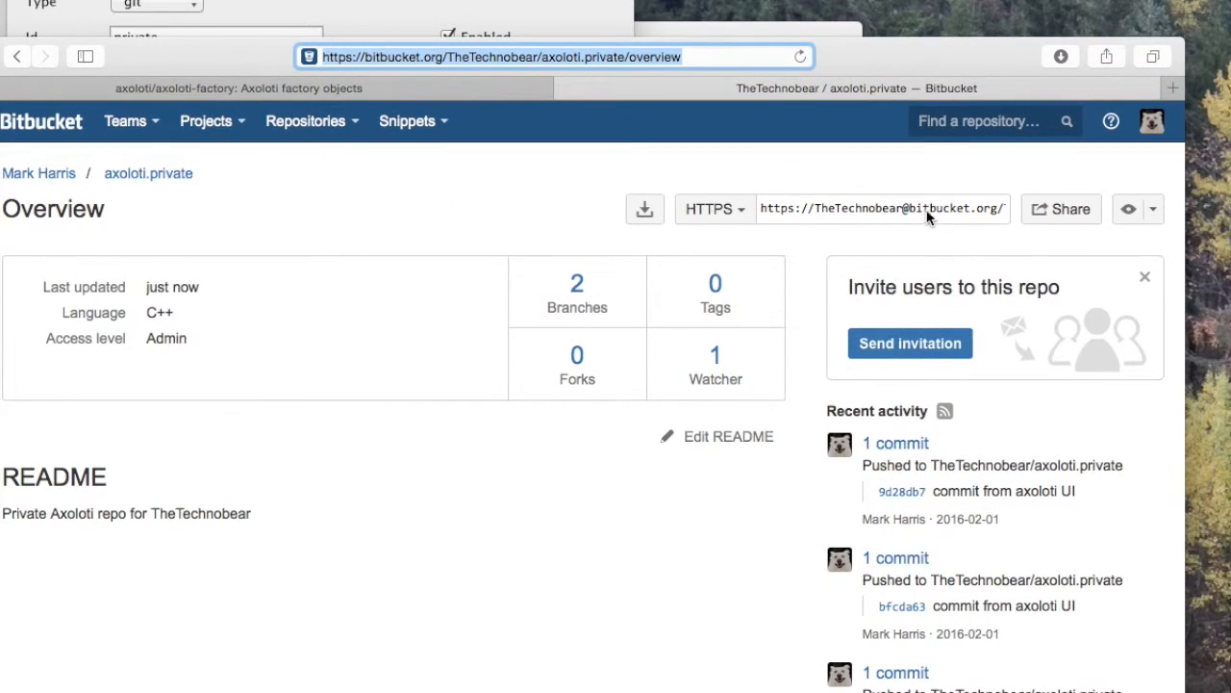
left_click(822, 207)
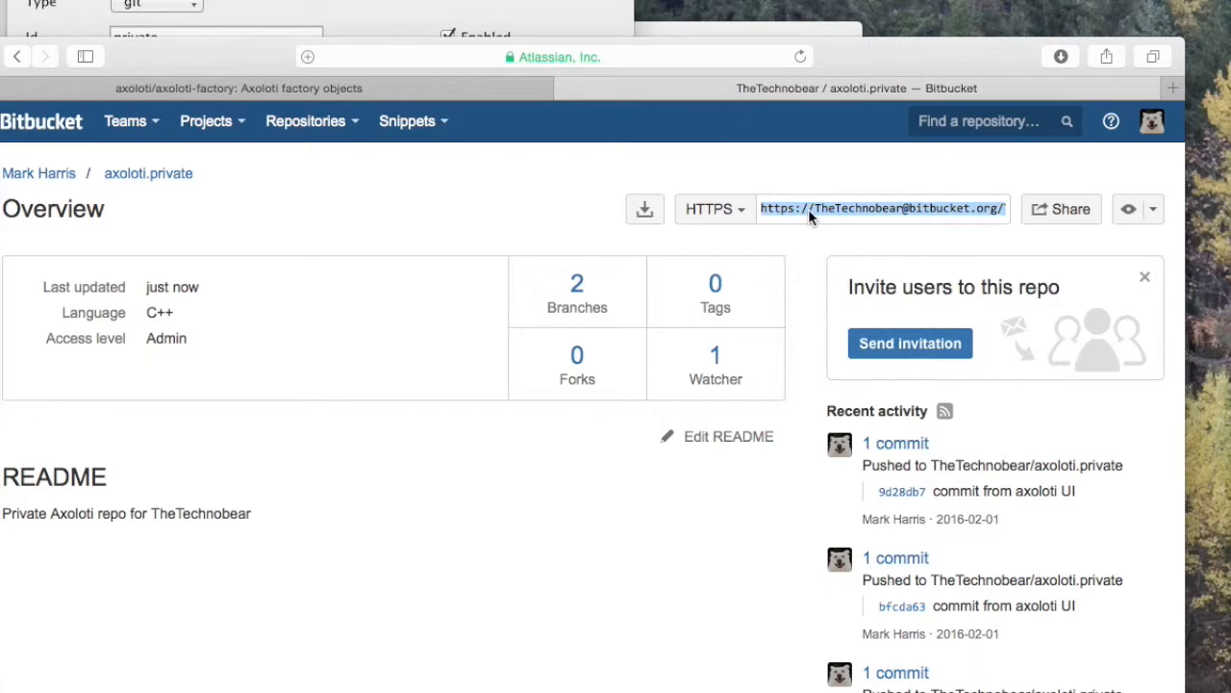
left_click_drag(210, 67, 298, 61)
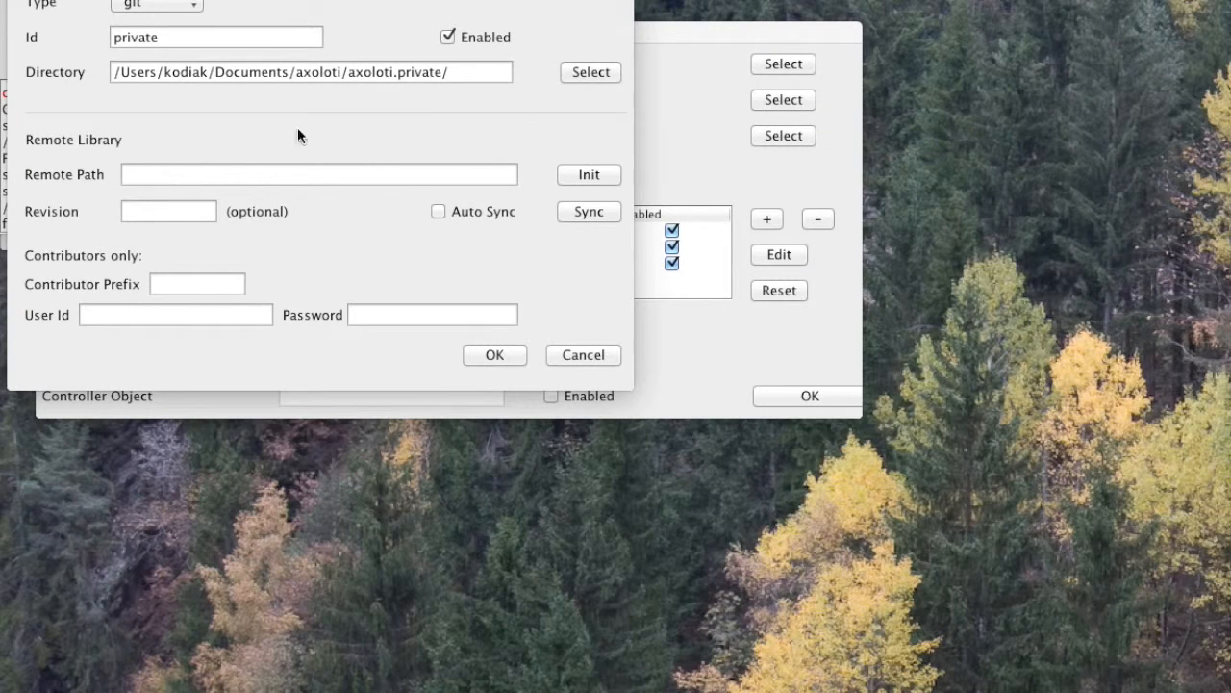
left_click(208, 174)
key("super+v")
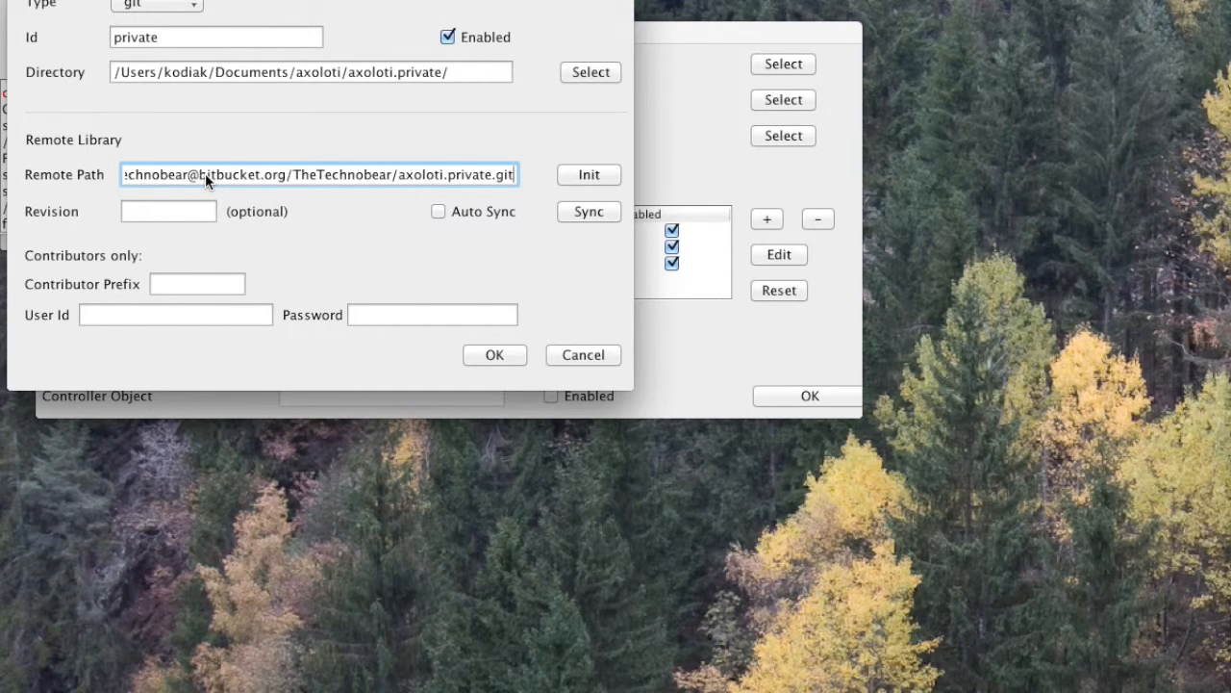
key("Tab")
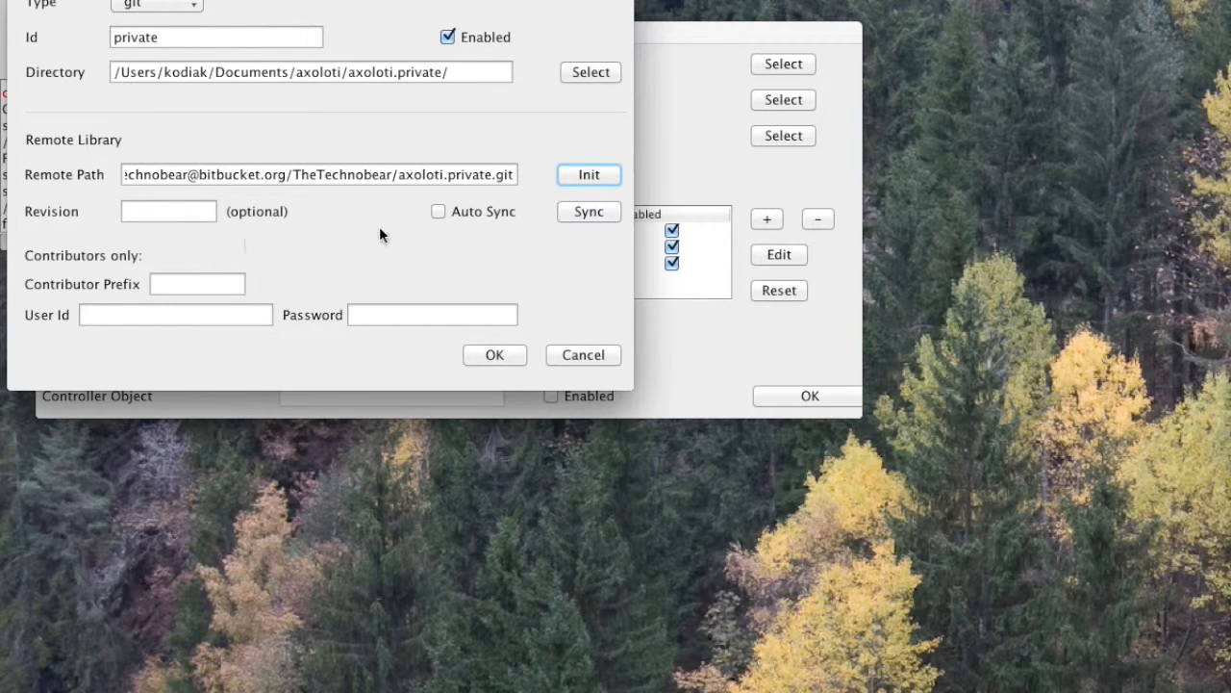
Step: Enter the Bitbucket user ID and the account password for the remote library
left_click(154, 315)
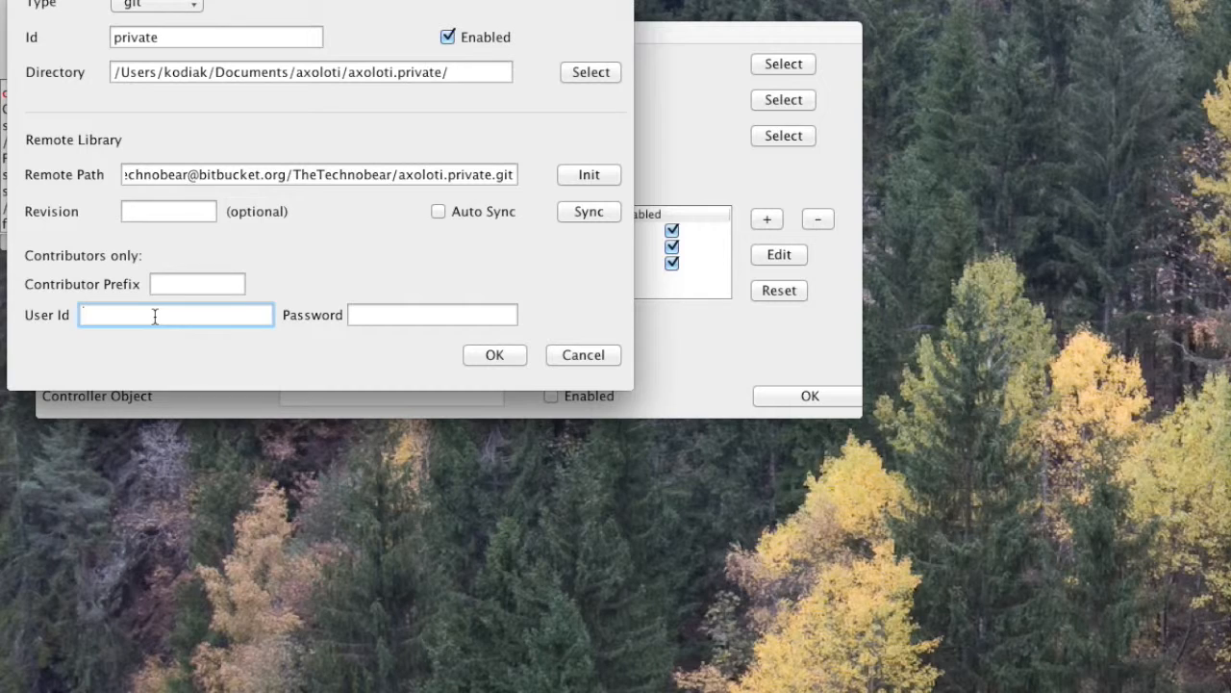
type("TheTechnobear")
key("Tab")
type("••••••")
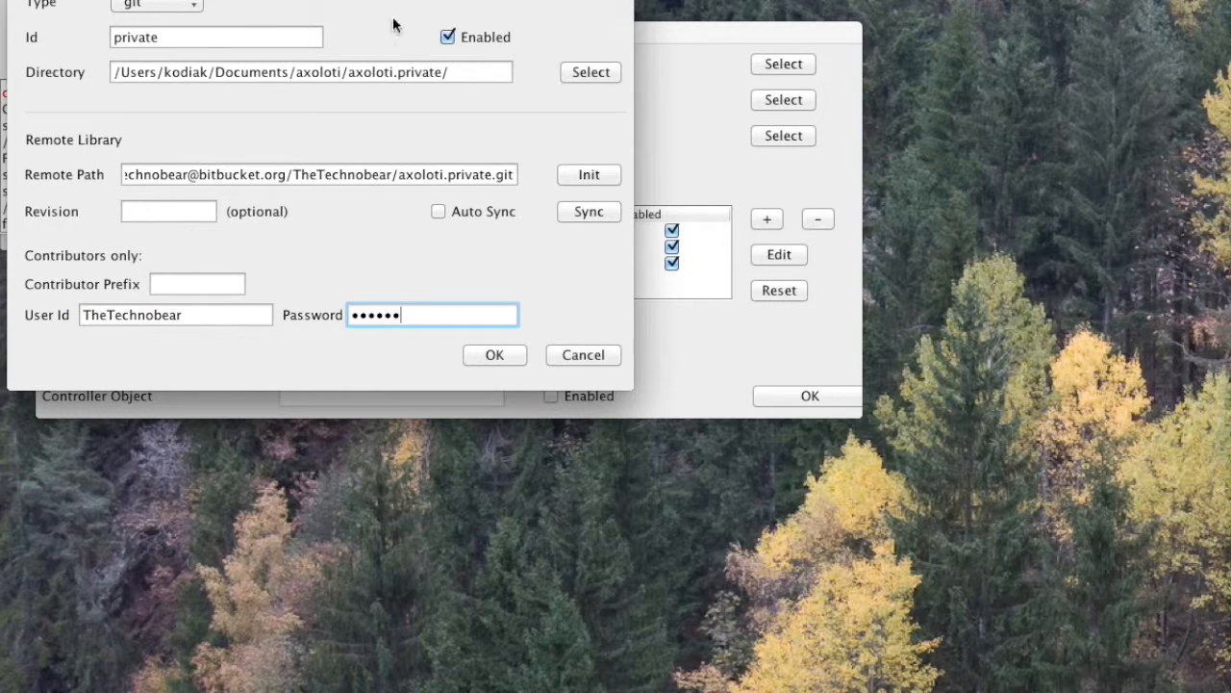
Step: Initialise the library from the remote repository, confirming the warning about deleting the existing directory
left_click_drag(302, 0, 657, 260)
left_click_drag(416, 37, 622, 44)
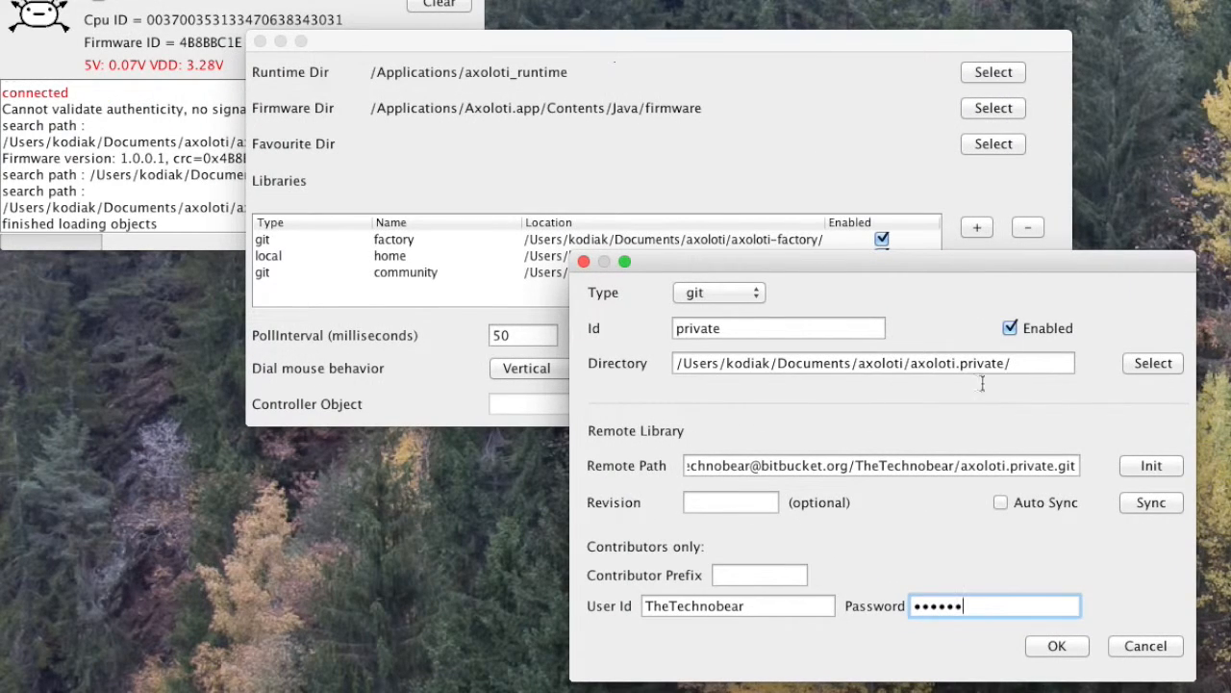
left_click(1152, 468)
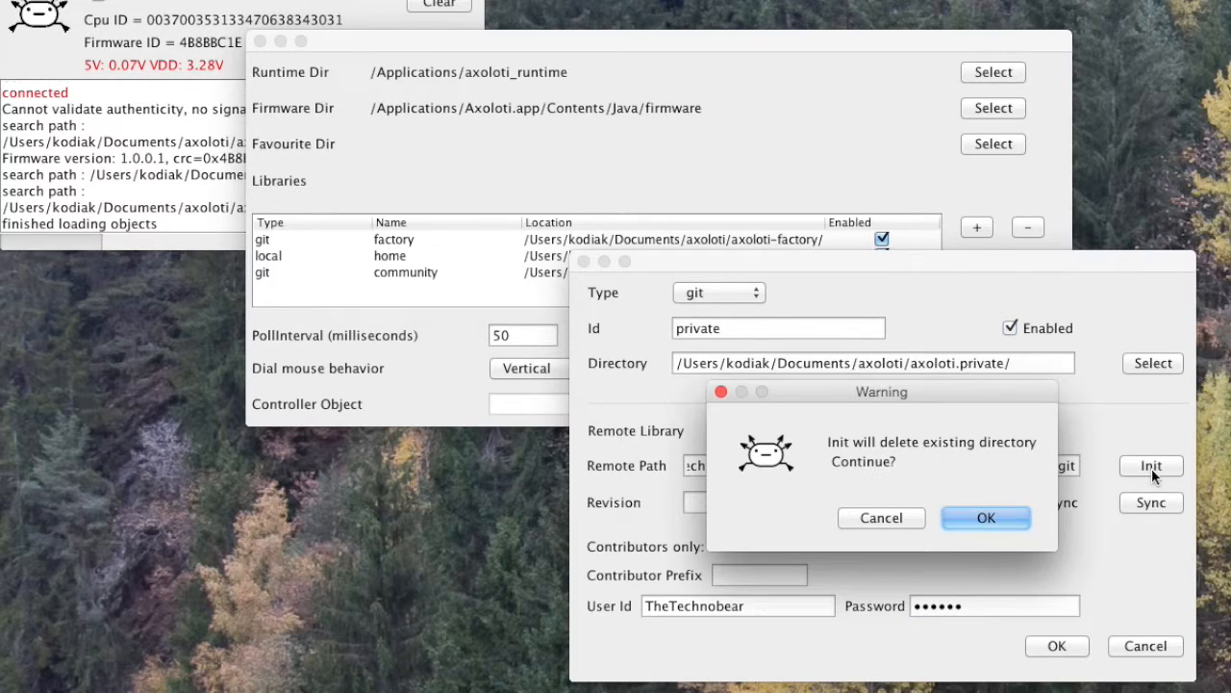
left_click(985, 525)
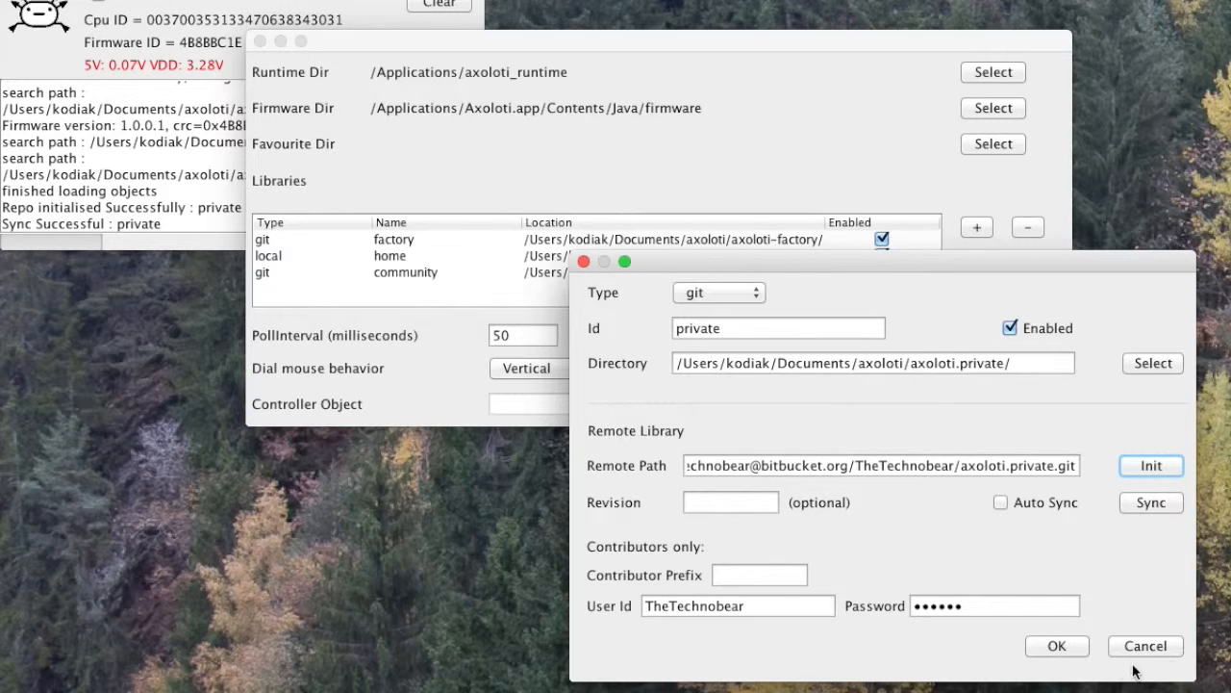
Step: Save the new library entry and close the preferences
left_click(1050, 648)
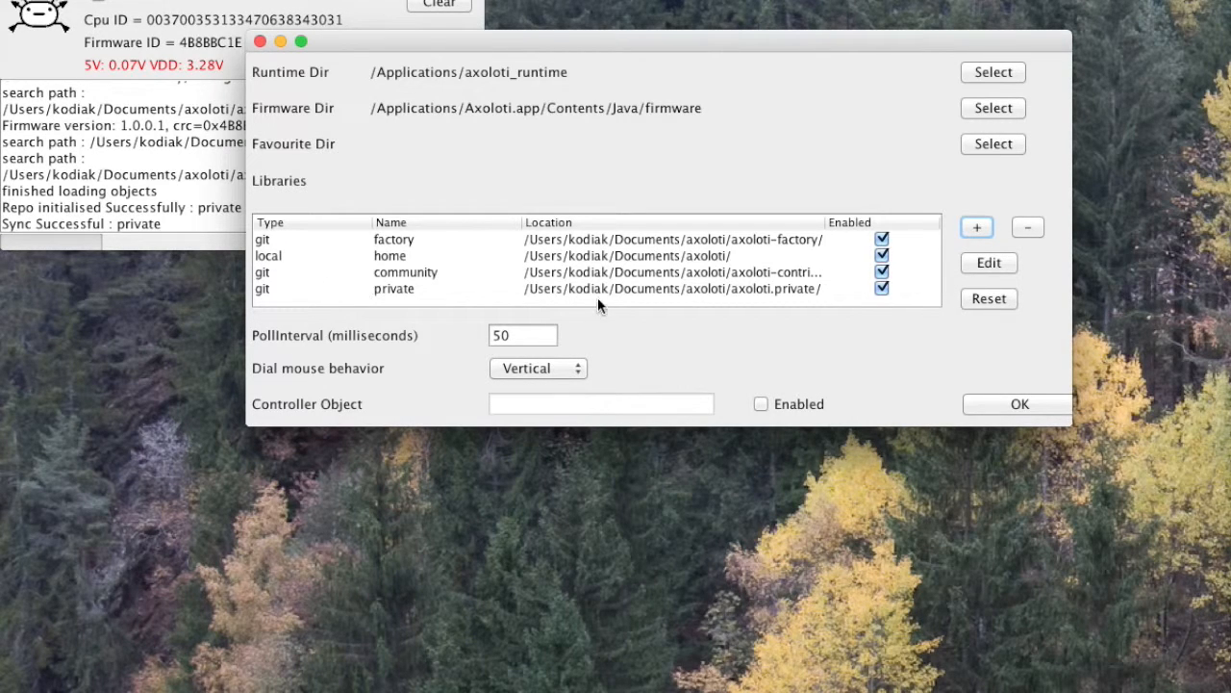
left_click(1022, 404)
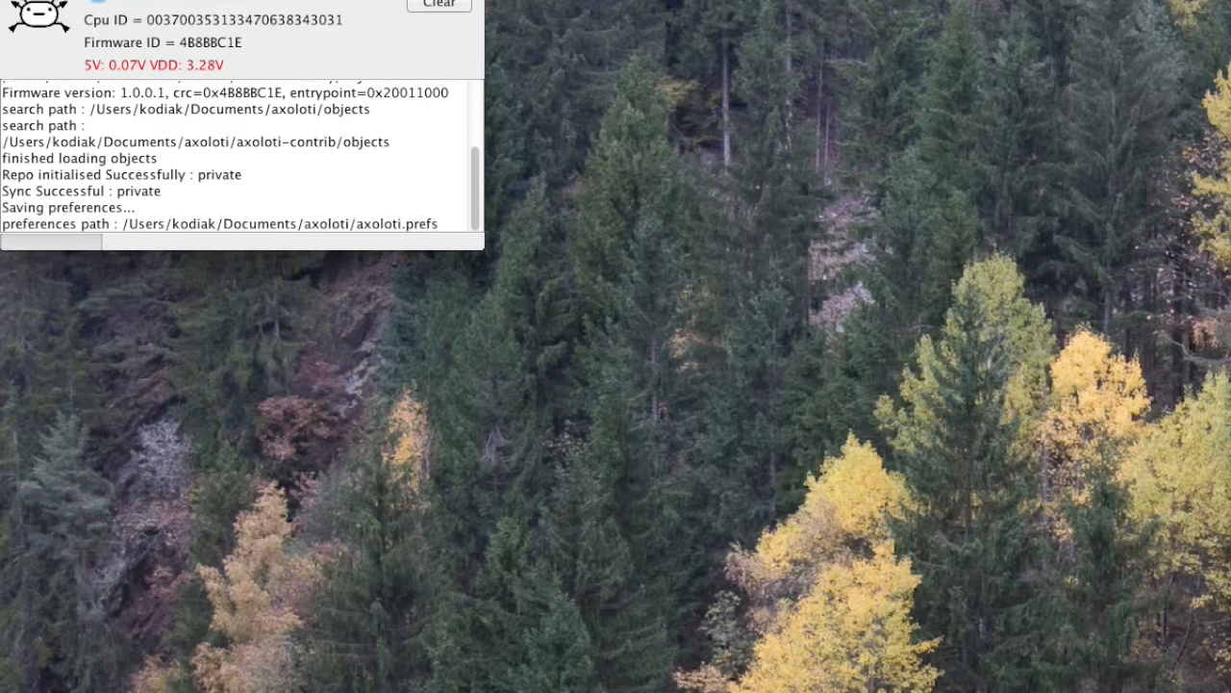
Step: Create a new patch and open its object browser, expanding the factory library folder
left_click(131, 0)
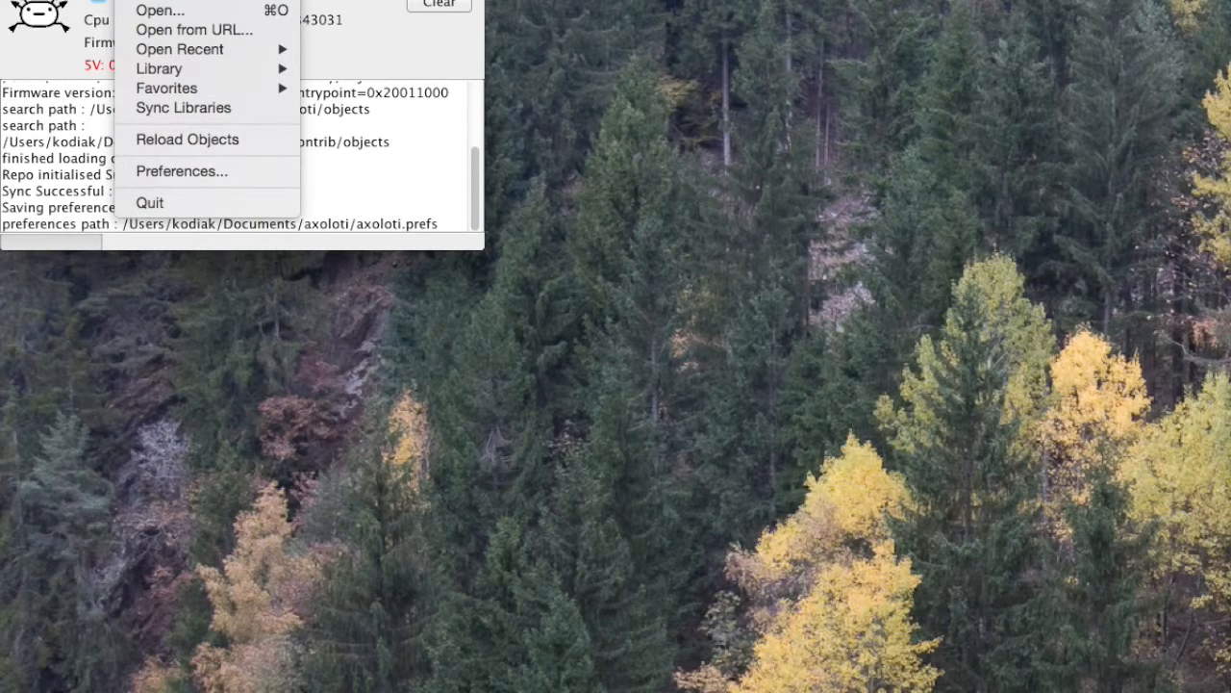
left_click(158, 0)
left_click_drag(90, 0, 564, 237)
double_click(569, 390)
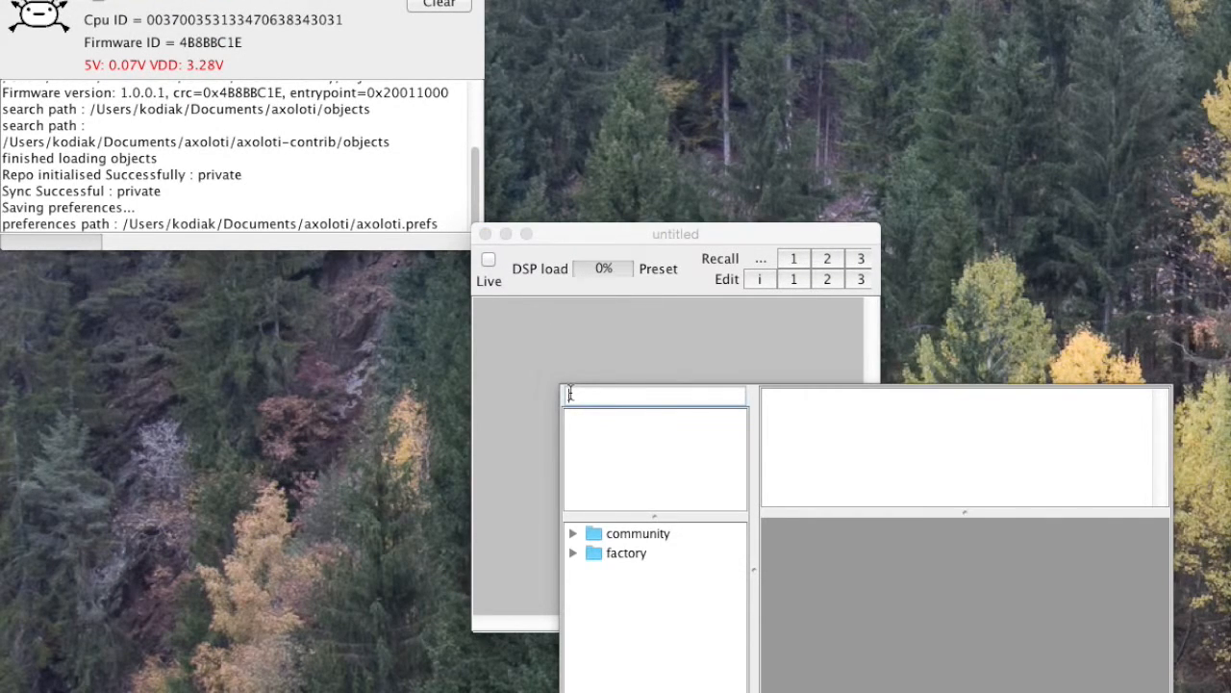
left_click(569, 554)
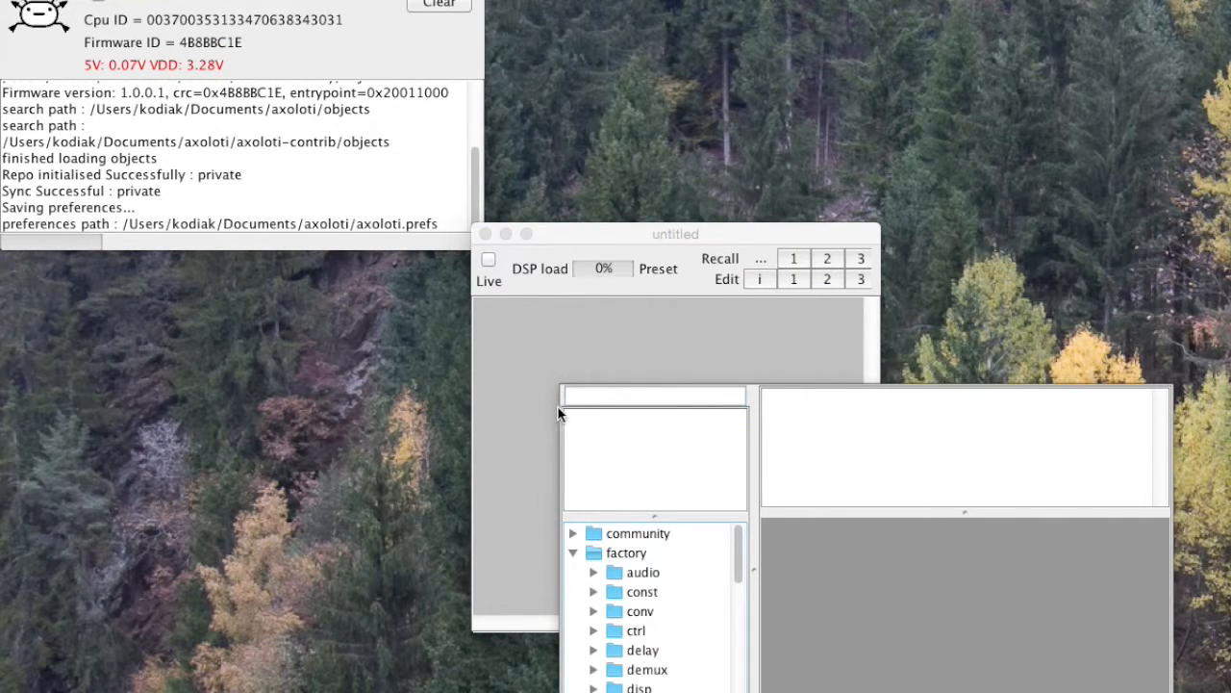
Step: Close the object browser and the untitled patch, then reload the objects
left_click(553, 363)
left_click(486, 235)
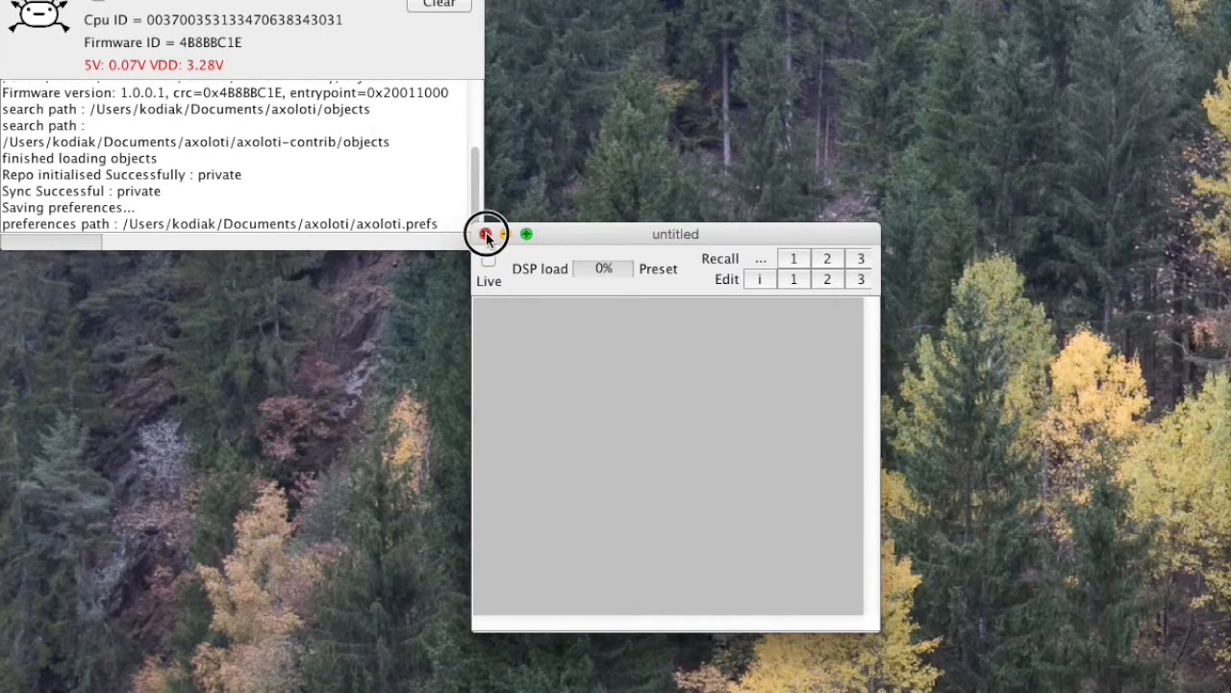
left_click(129, 0)
left_click(188, 138)
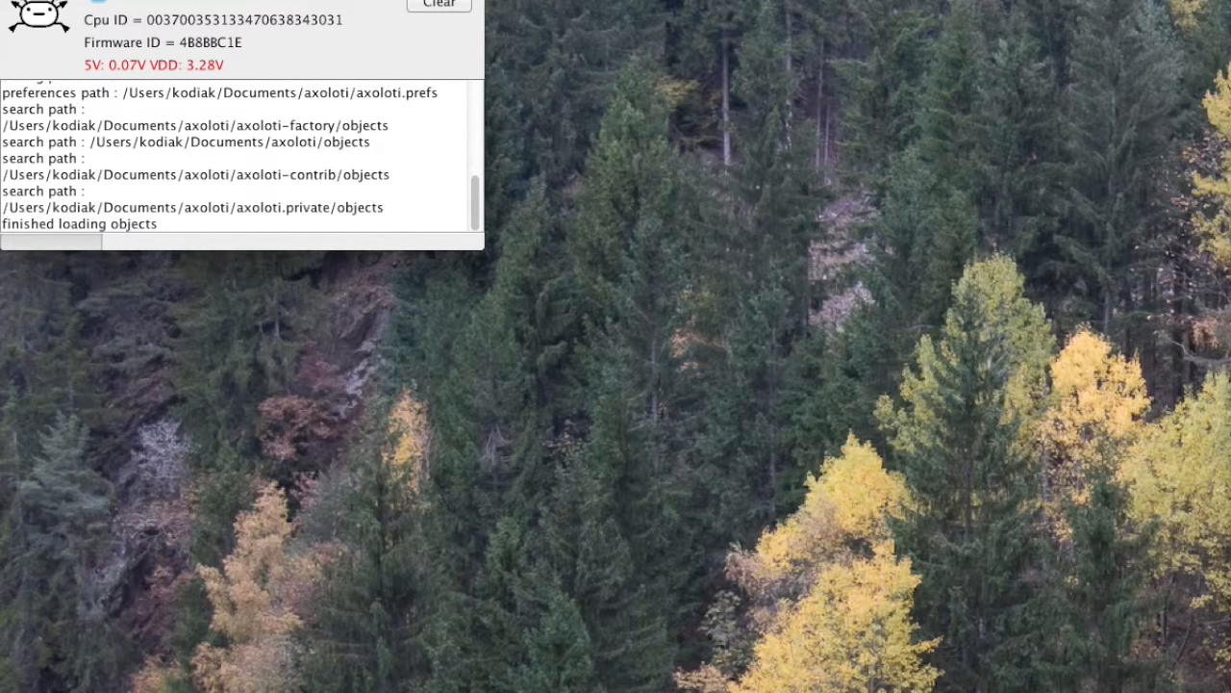
Step: Create a new patch, open its object browser and expand the private library's patch folder
left_click(128, 0)
left_click(162, 0)
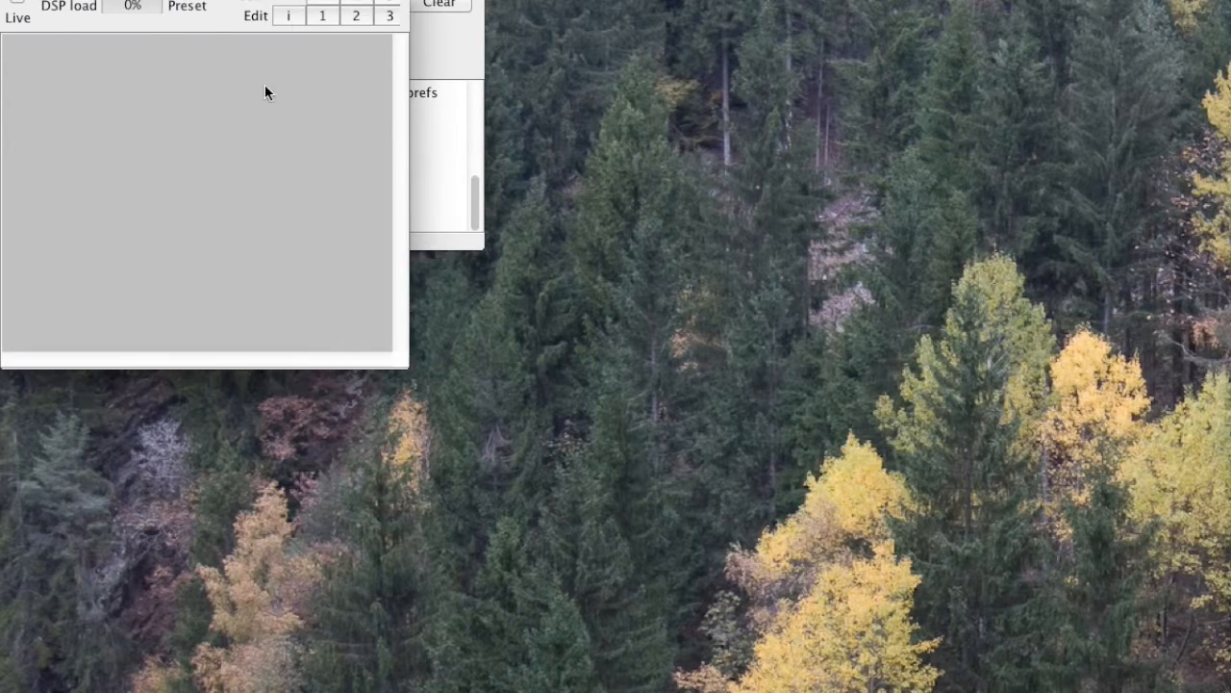
left_click_drag(161, 0, 702, 243)
double_click(682, 411)
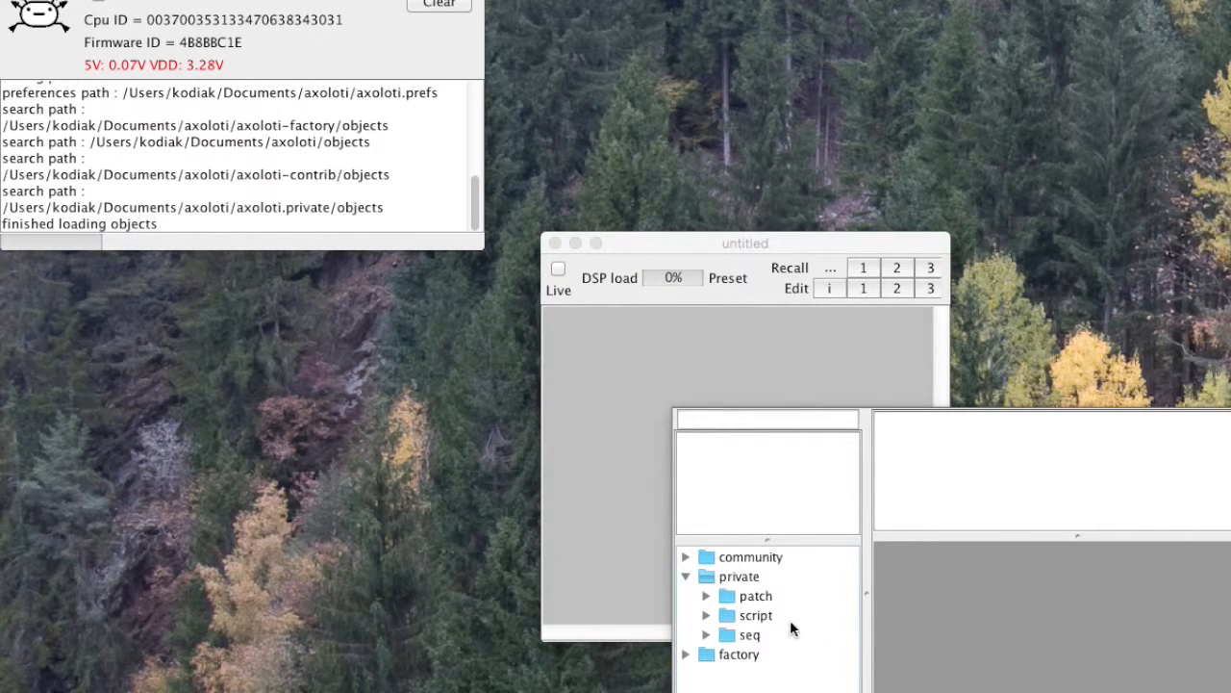
left_click(705, 597)
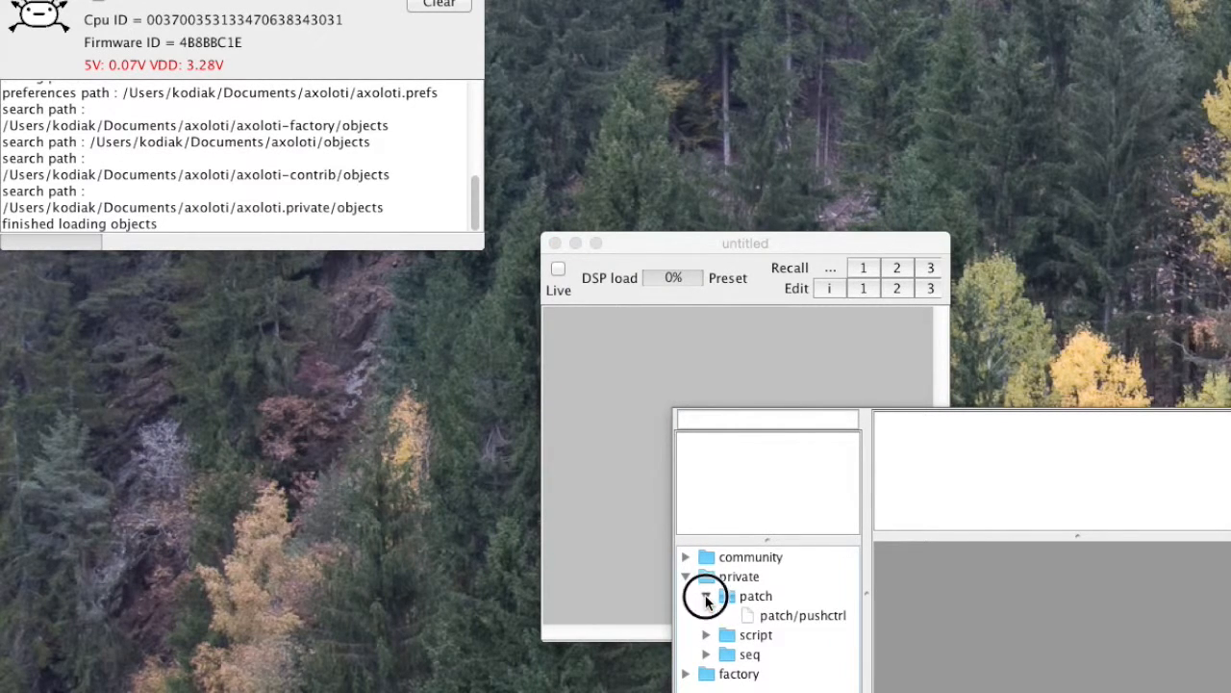
left_click(705, 596)
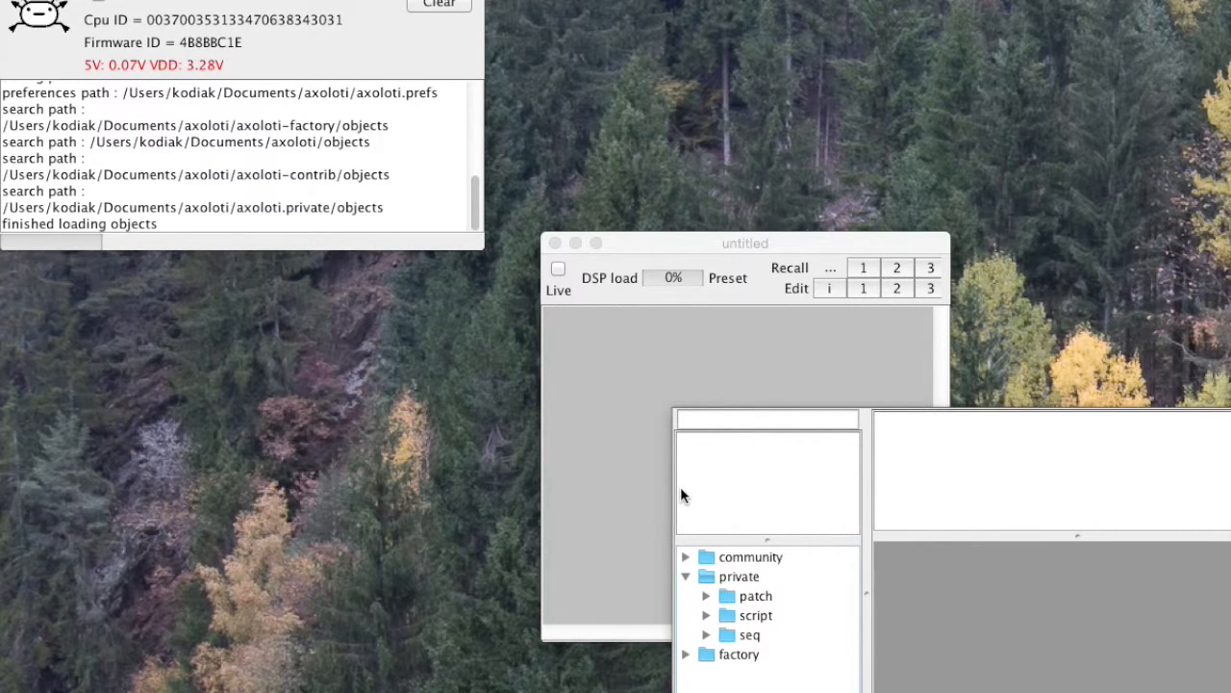
Step: Close the object browser and the untitled patch window
key("Escape")
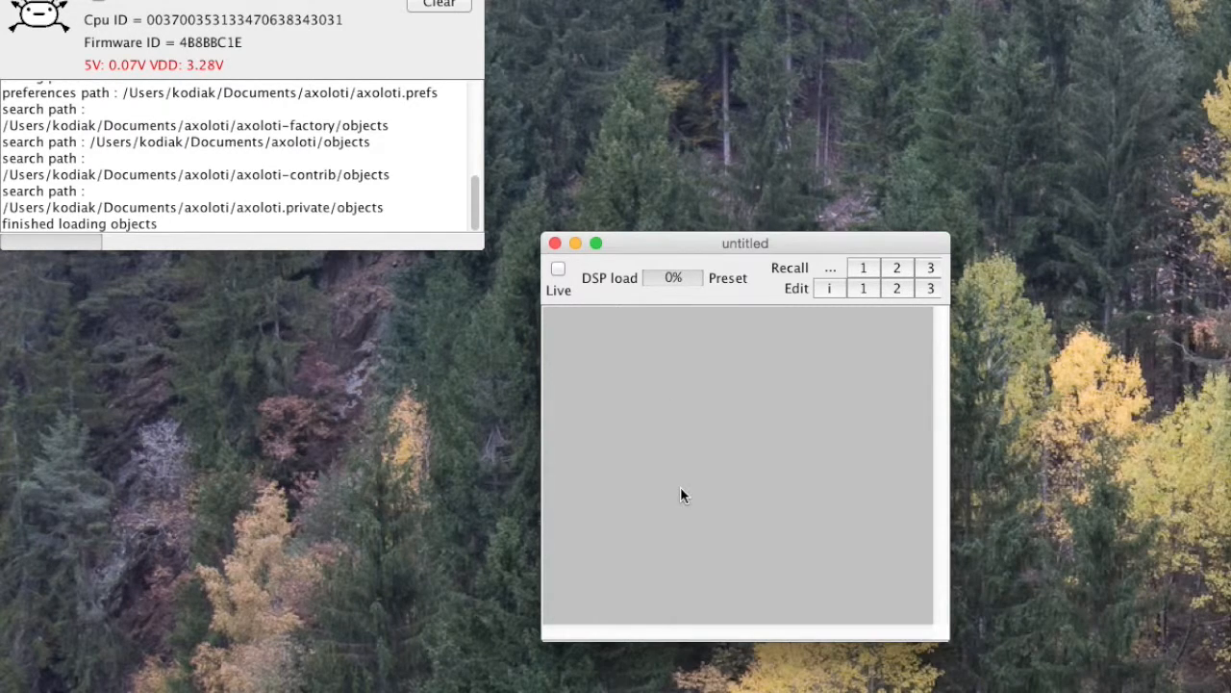
left_click(555, 244)
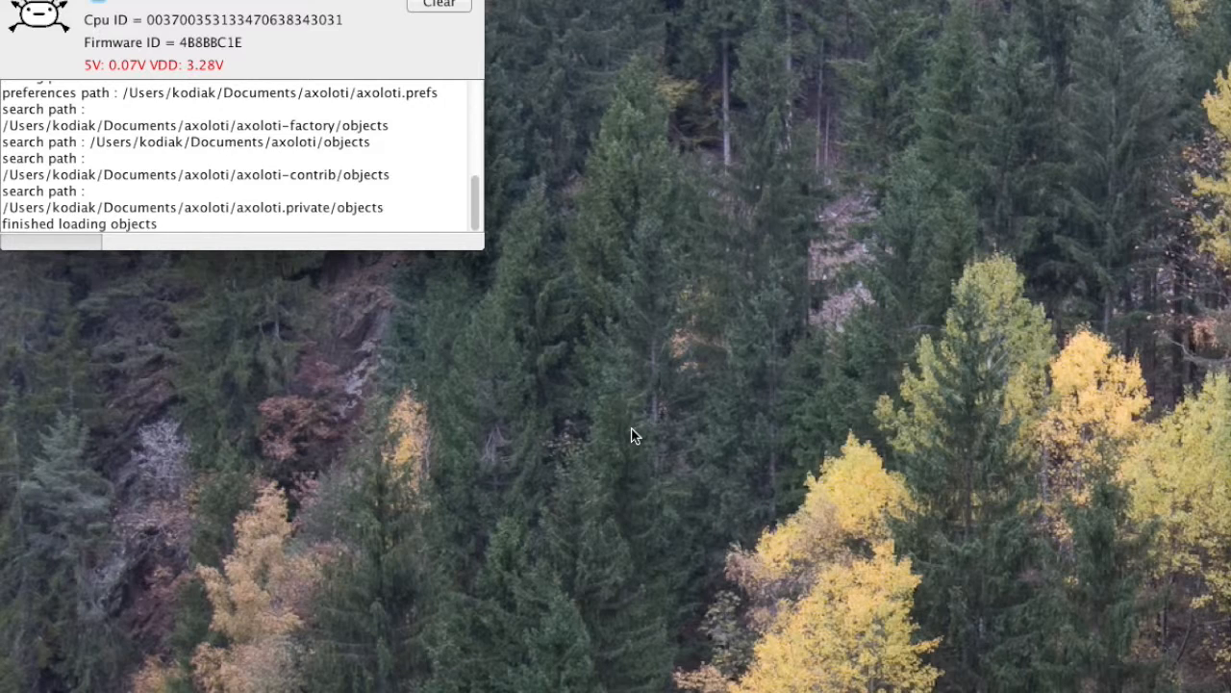
left_click(131, 0)
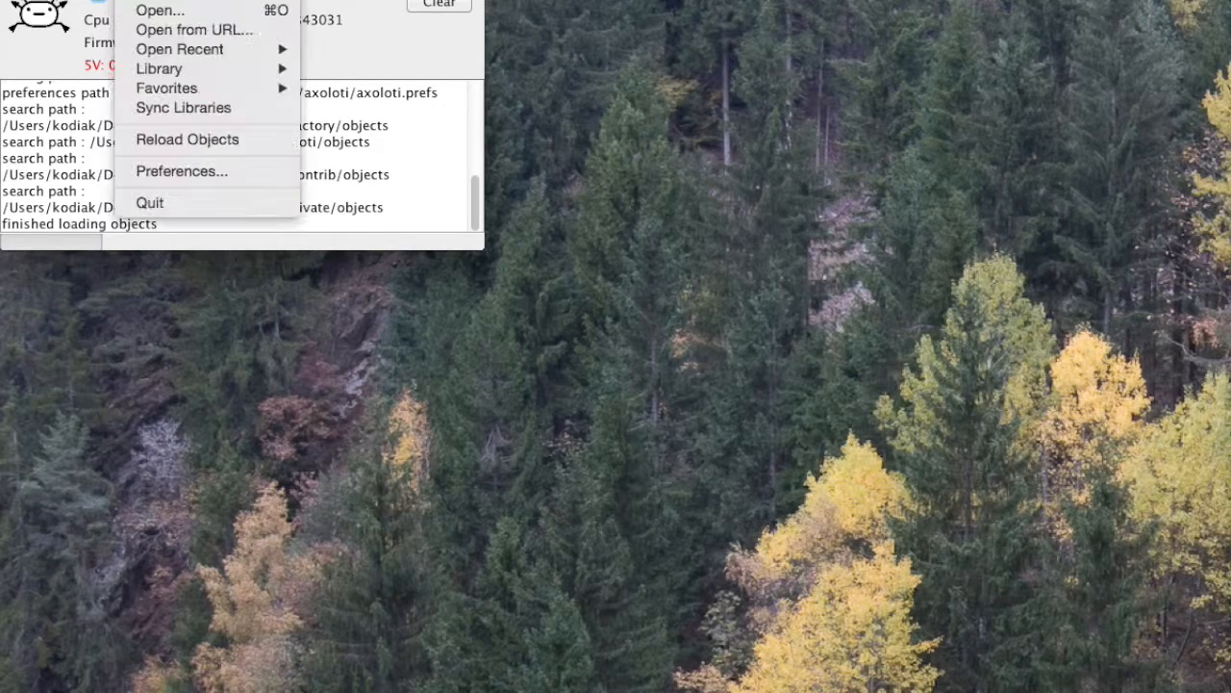
left_click(411, 0)
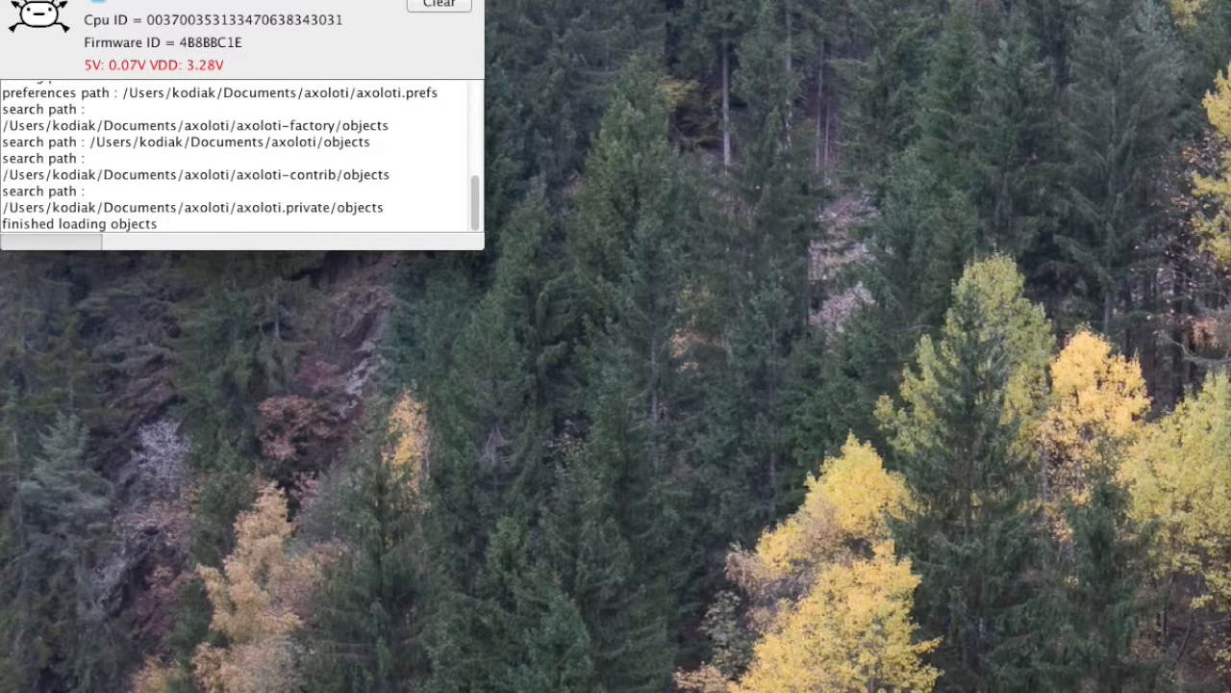
left_click_drag(241, 0, 272, 2)
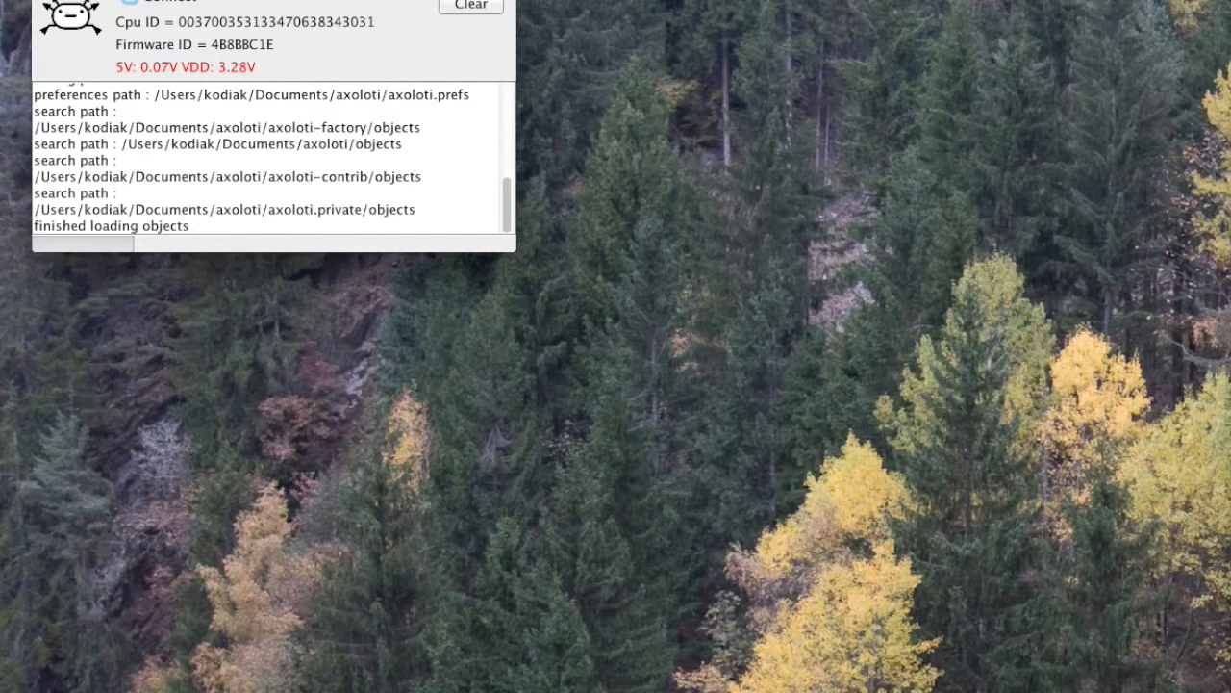
left_click_drag(272, 2, 259, 0)
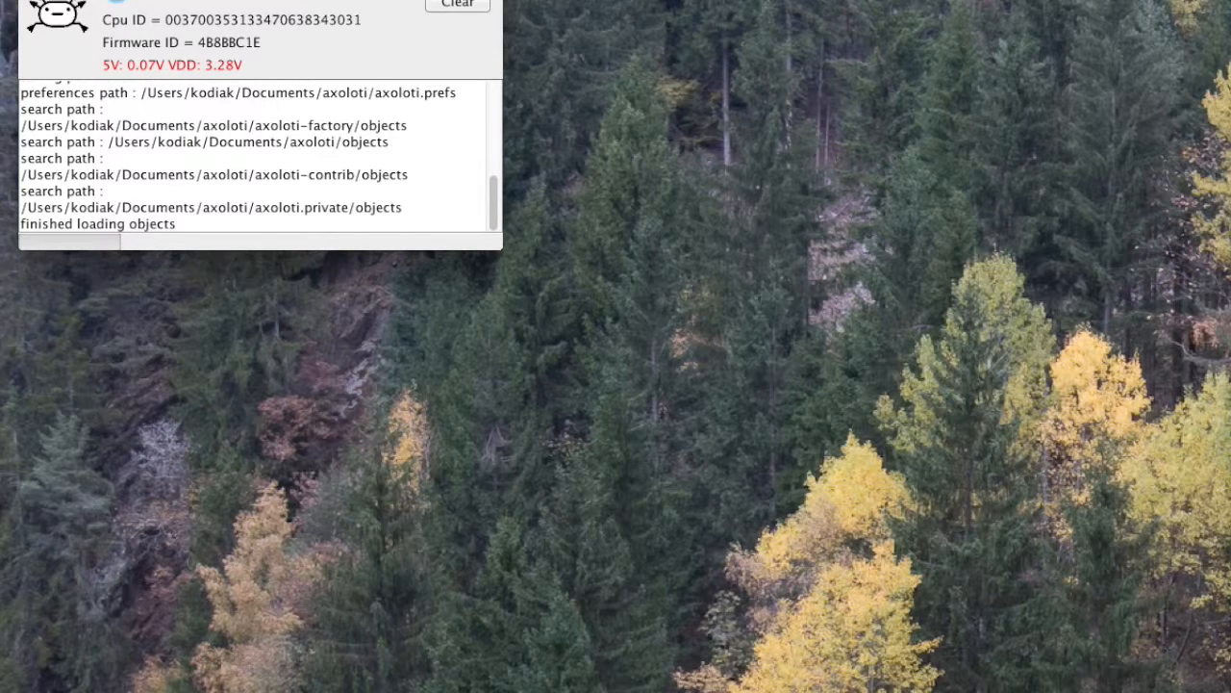
left_click_drag(134, 0, 169, 205)
left_click_drag(135, 0, 115, 125)
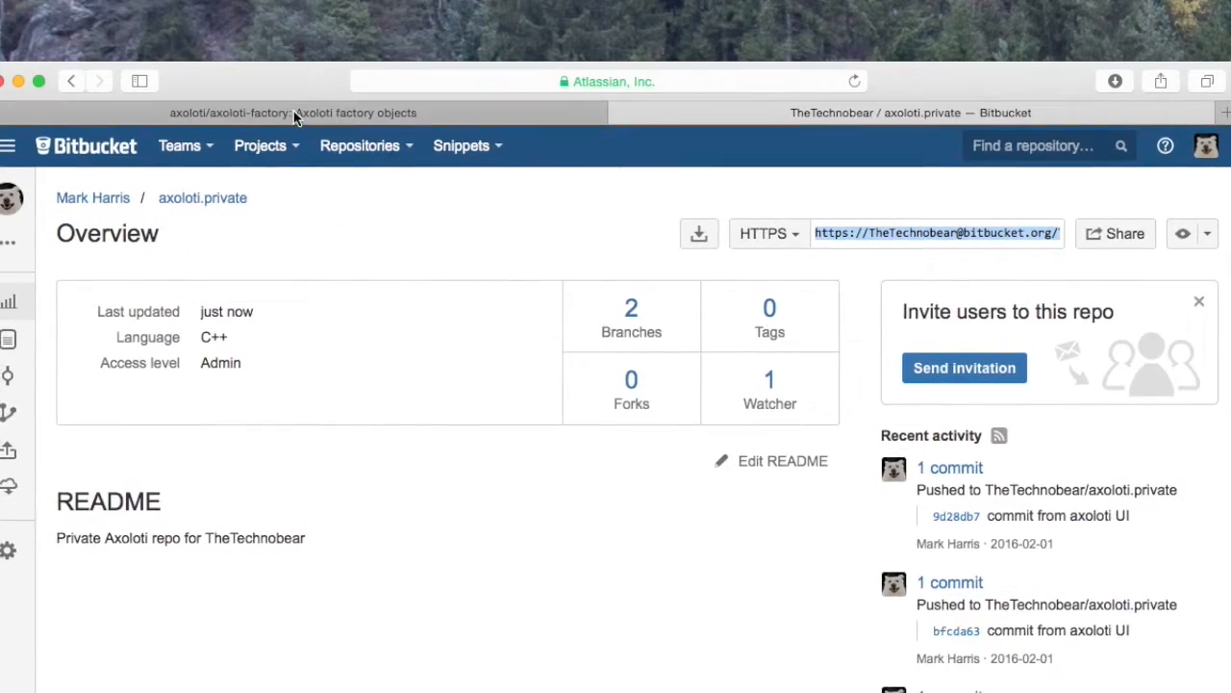
Step: Switch to the axoloti-factory GitHub tab and select the 1.0.6 branch
left_click(621, 189)
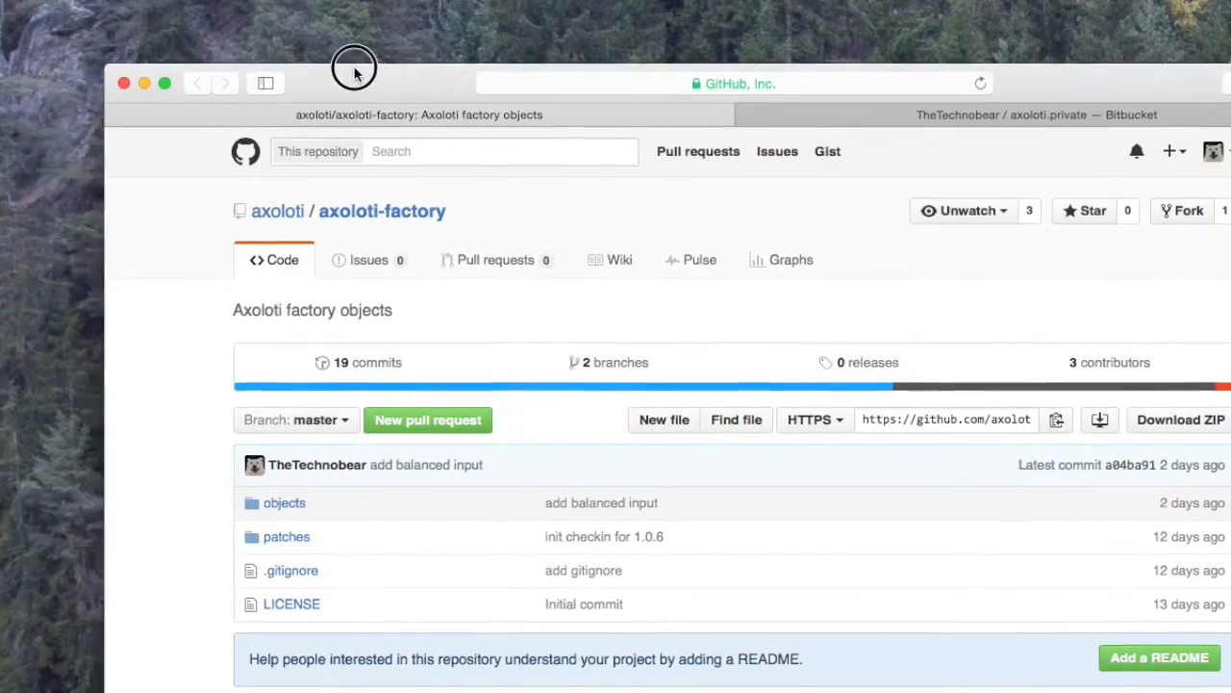
left_click(805, 86)
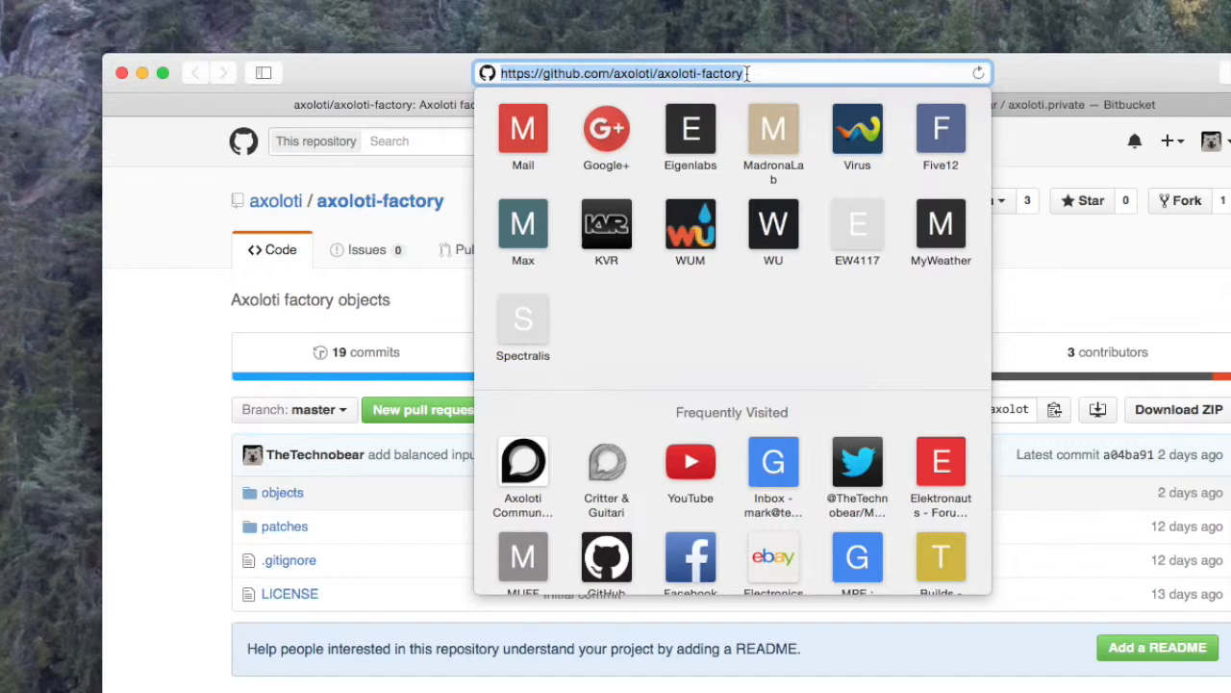
left_click(1055, 67)
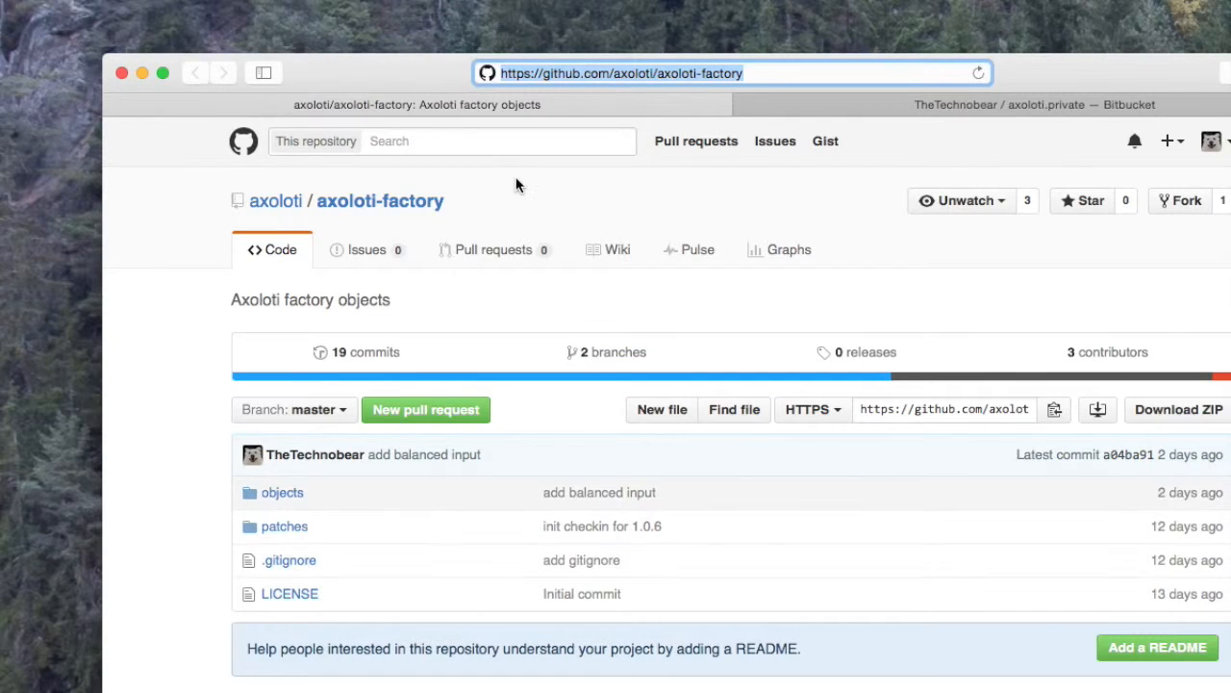
left_click_drag(407, 77, 302, 25)
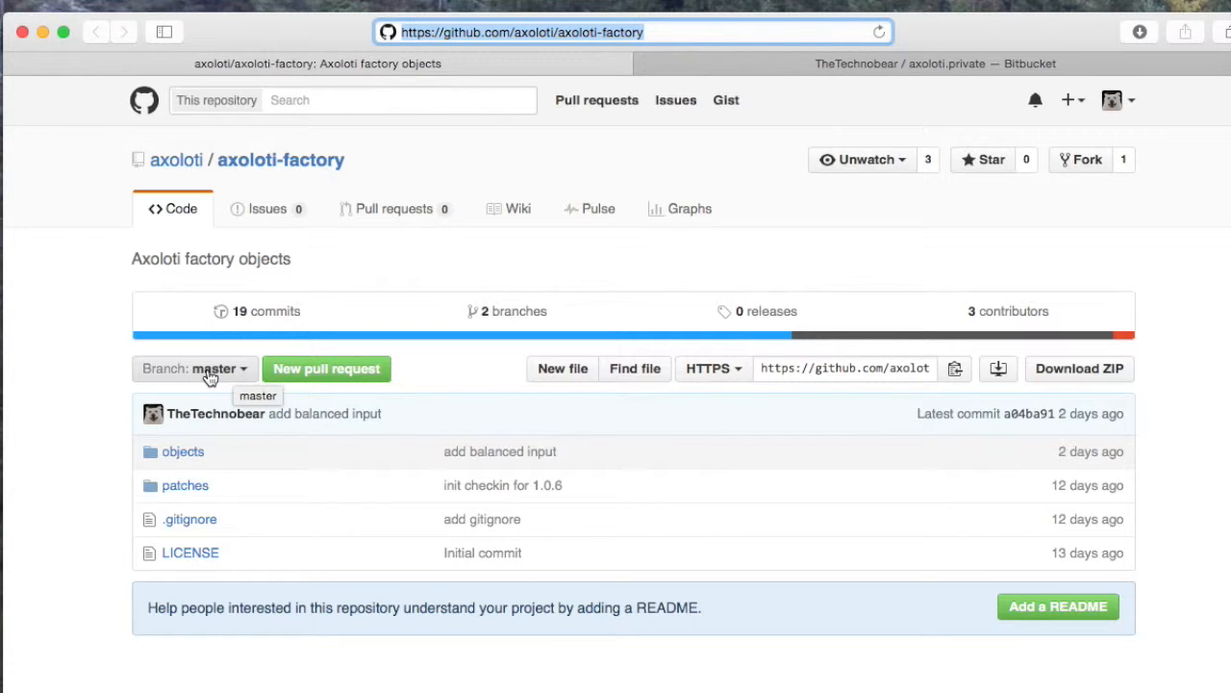
left_click(210, 376)
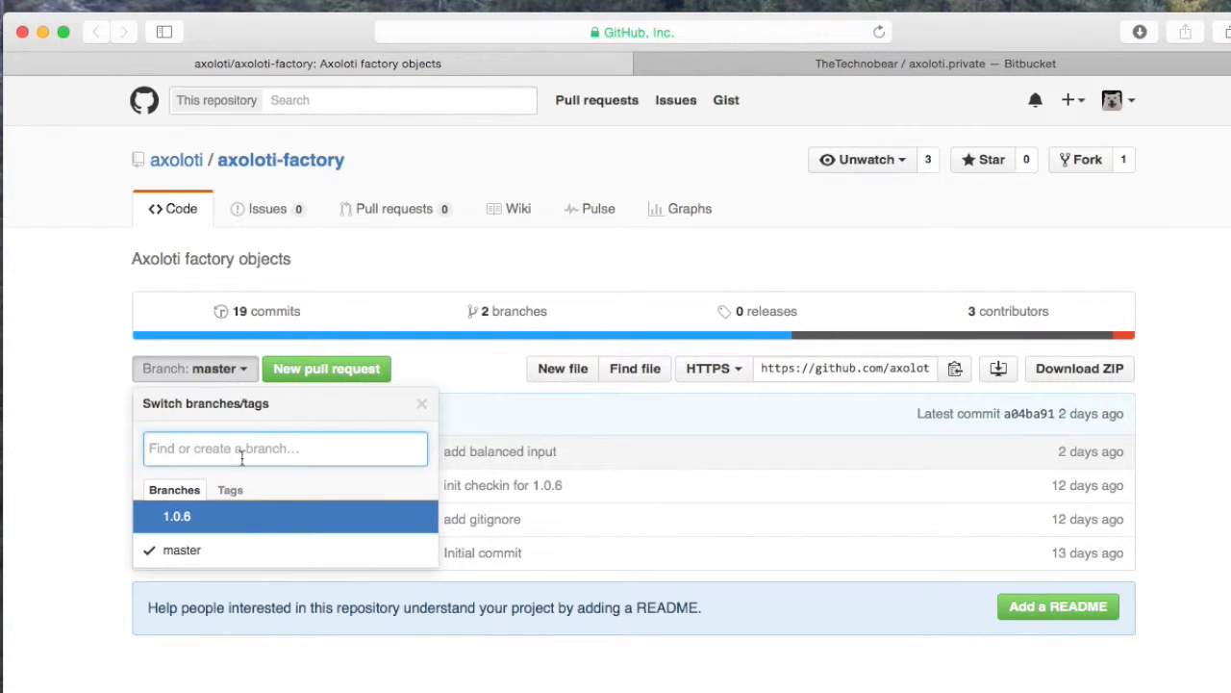
left_click(236, 524)
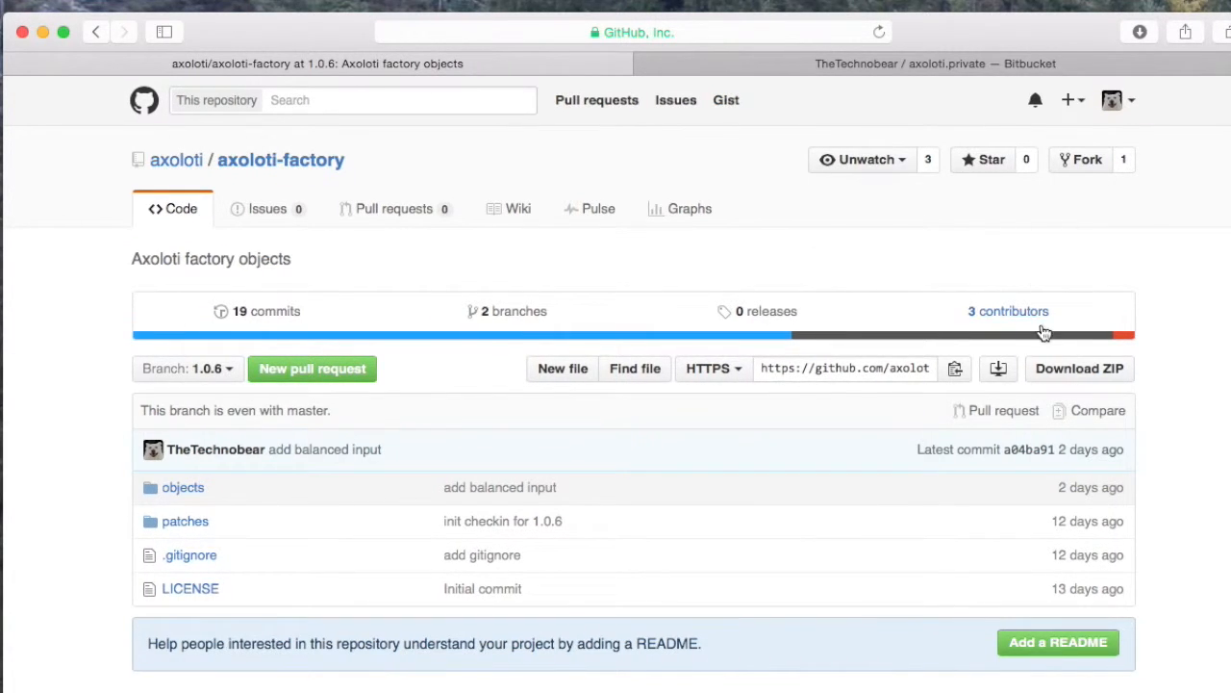
Step: Download the 1.0.6 branch of axoloti-factory as a ZIP
left_click_drag(990, 37, 953, 32)
left_click(1031, 370)
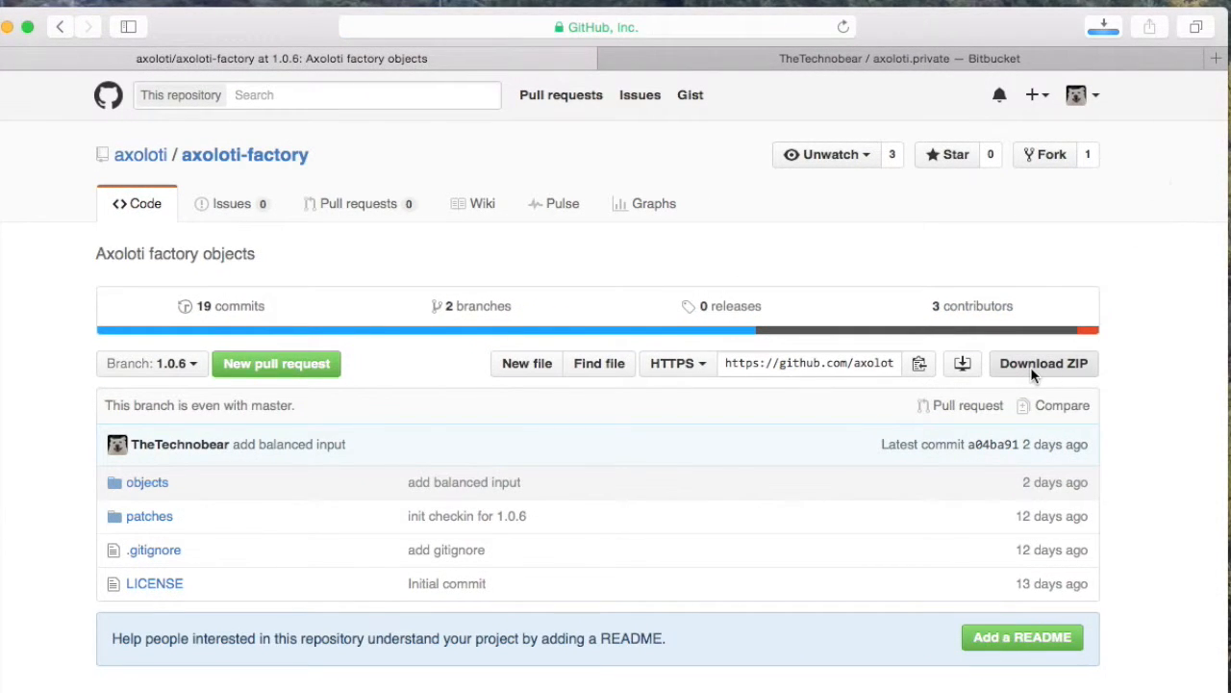
left_click_drag(208, 27, 259, 46)
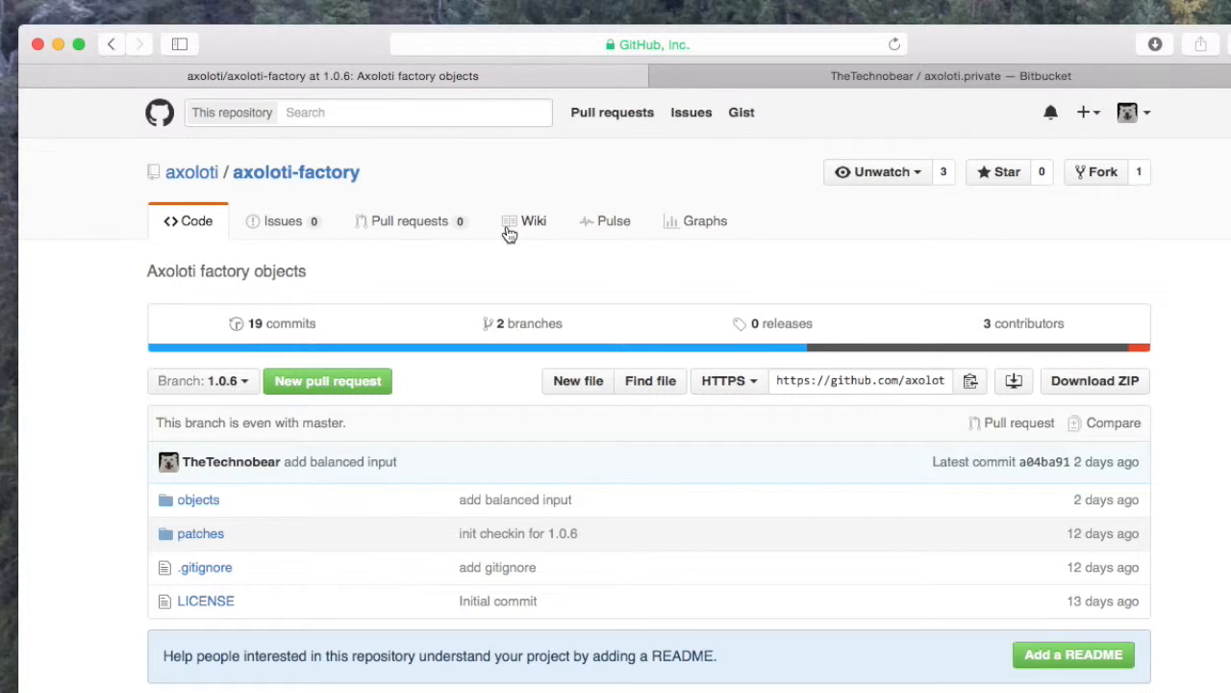
left_click_drag(275, 42, 350, 64)
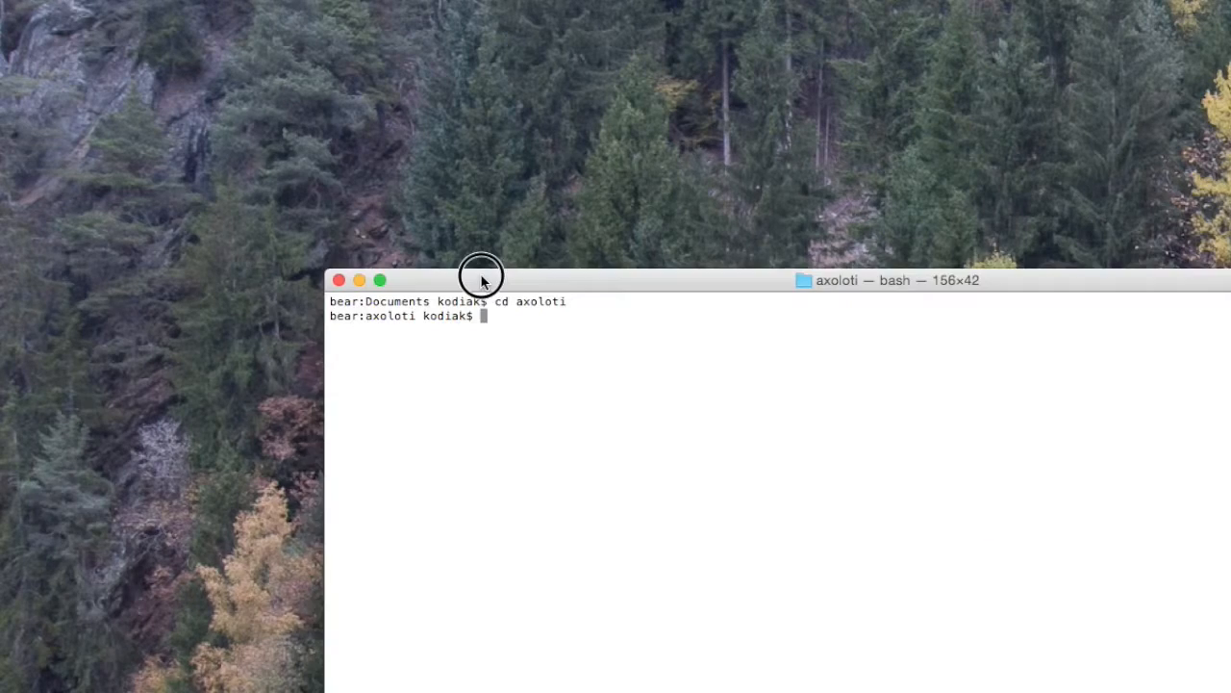
Step: Switch to Terminal and list the contents of the axoloti folder with ls
left_click_drag(481, 275, 231, 197)
type("pw")
key("BackSpace")
key("BackSpace")
type("ls")
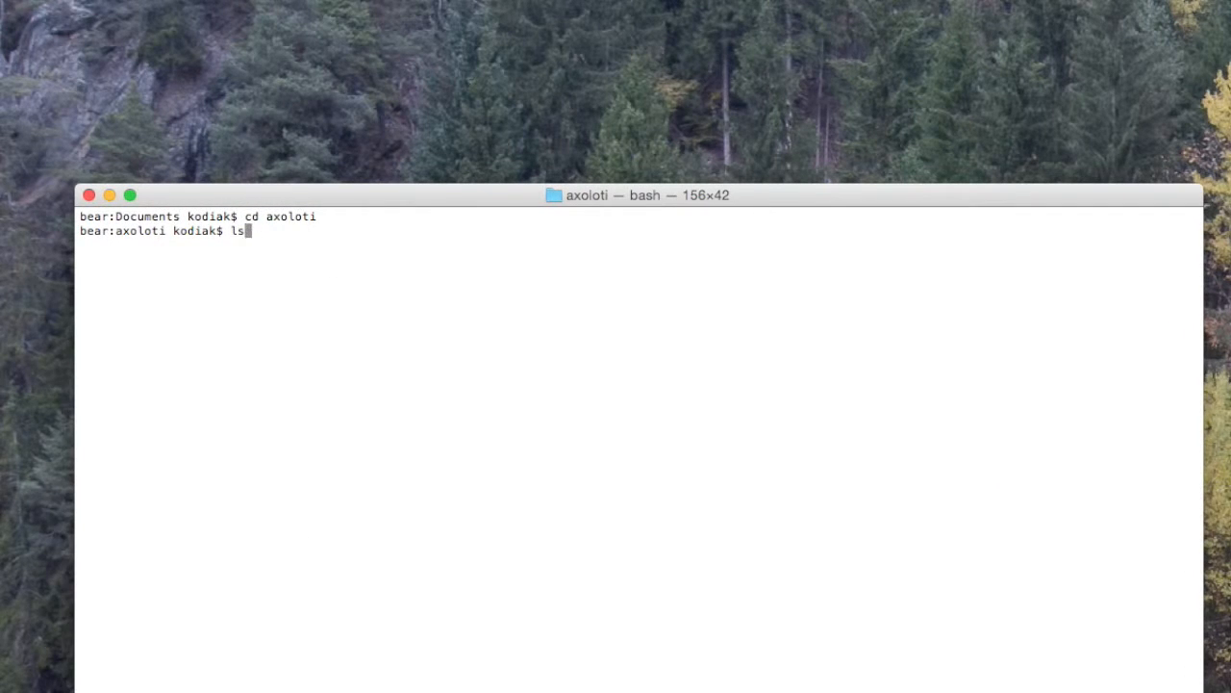
key("Return")
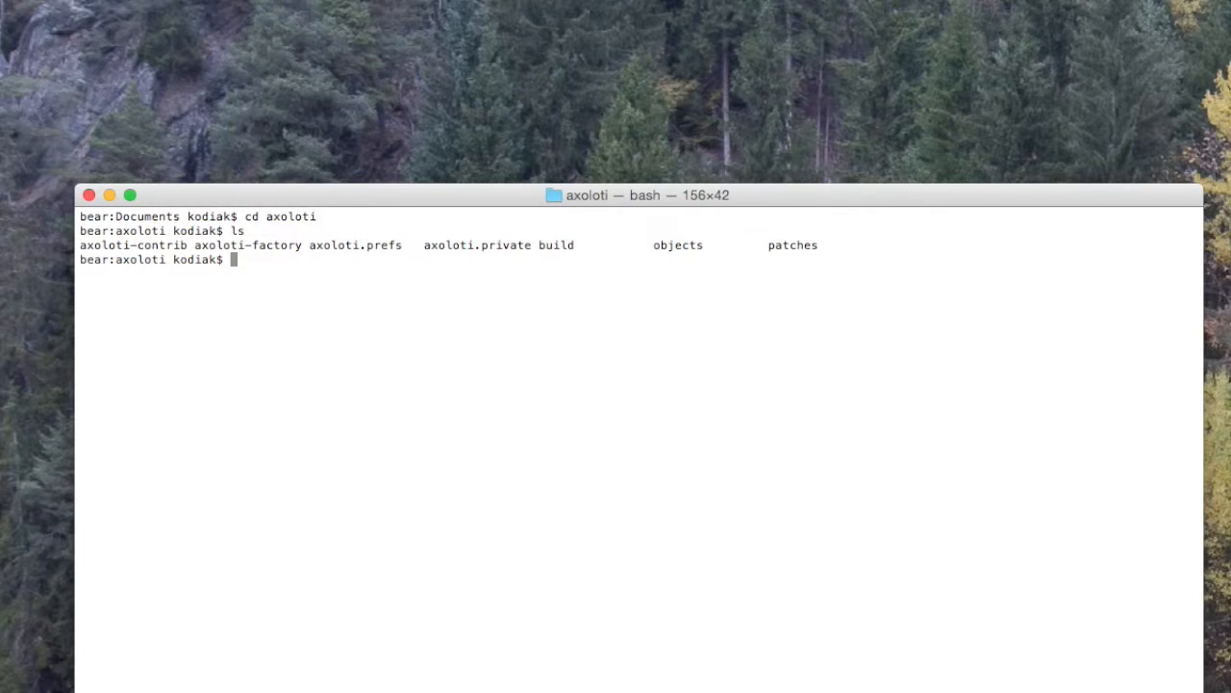
Step: Delete the axoloti-factory folder with rm -rf axoloti-factory/ and list the folder again
type("rm -rf ax")
key("Tab")
type("-fa")
key("Tab")
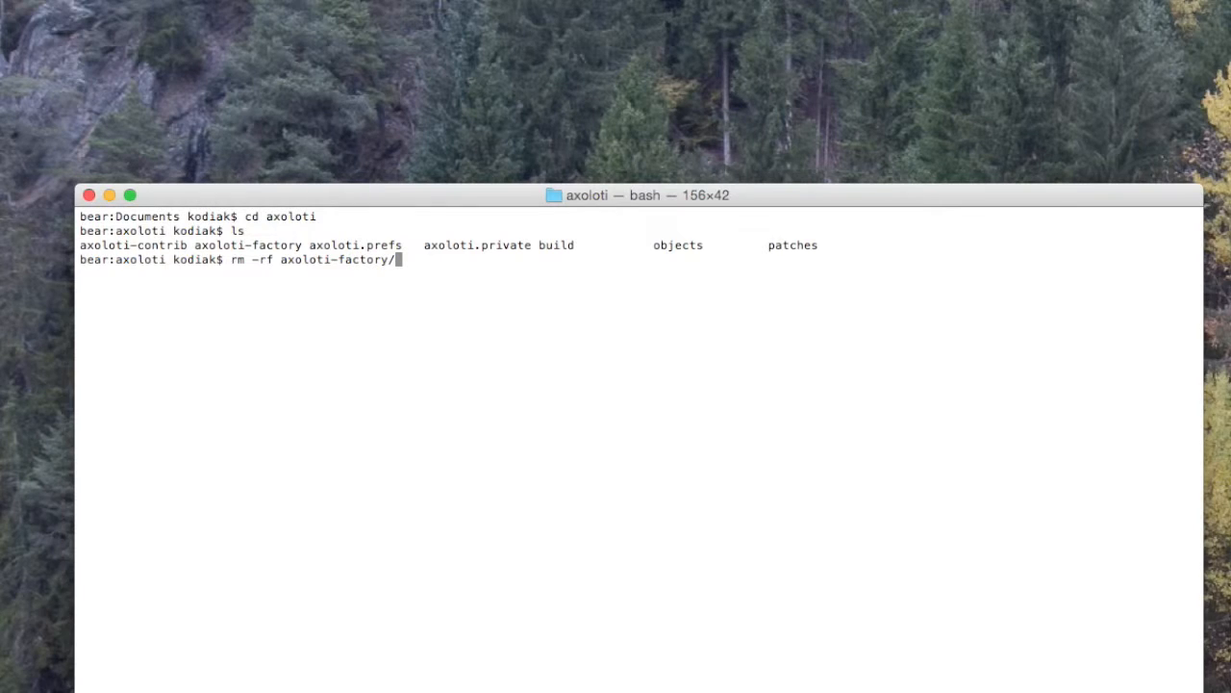
key("Return")
type("ls")
key("Return")
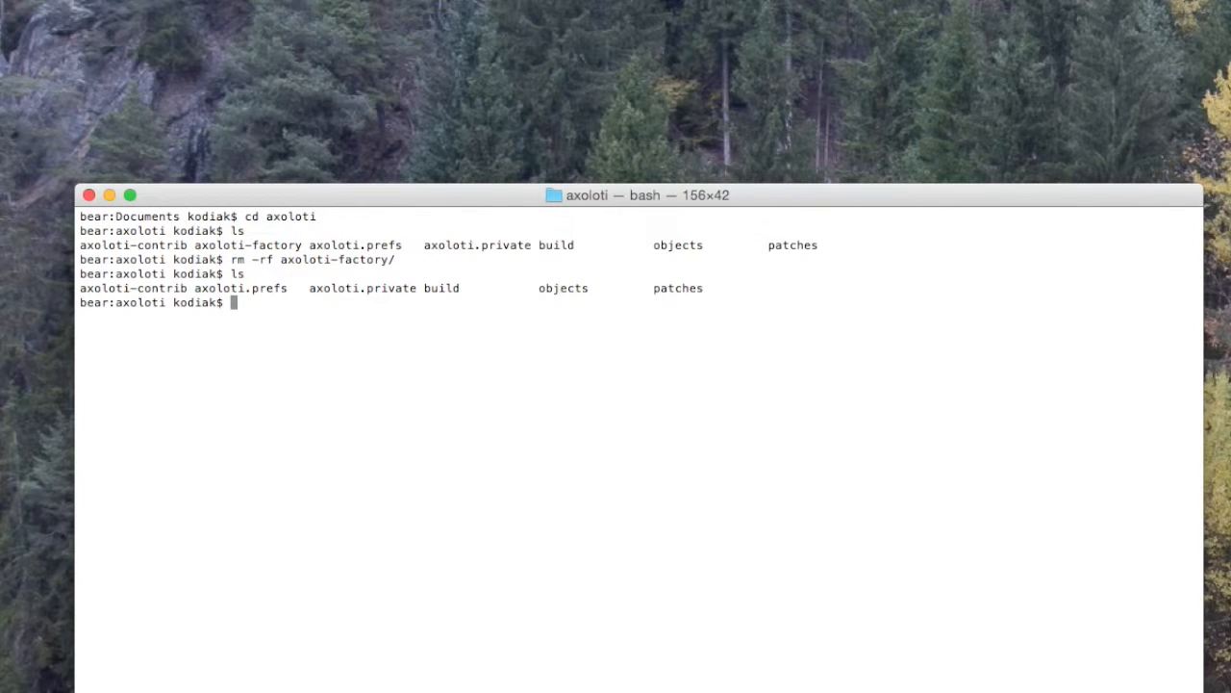
Step: Remove everything remaining in the axoloti folder with rm -rf * and list it
type("rm")
key("BackSpace")
key("BackSpace")
key("BackSpace")
type("cd ..")
key("BackSpace")
key("BackSpace")
key("BackSpace")
key("BackSpace")
key("BackSpace")
type("rm -rf *")
key("Return")
type("ls")
key("Return")
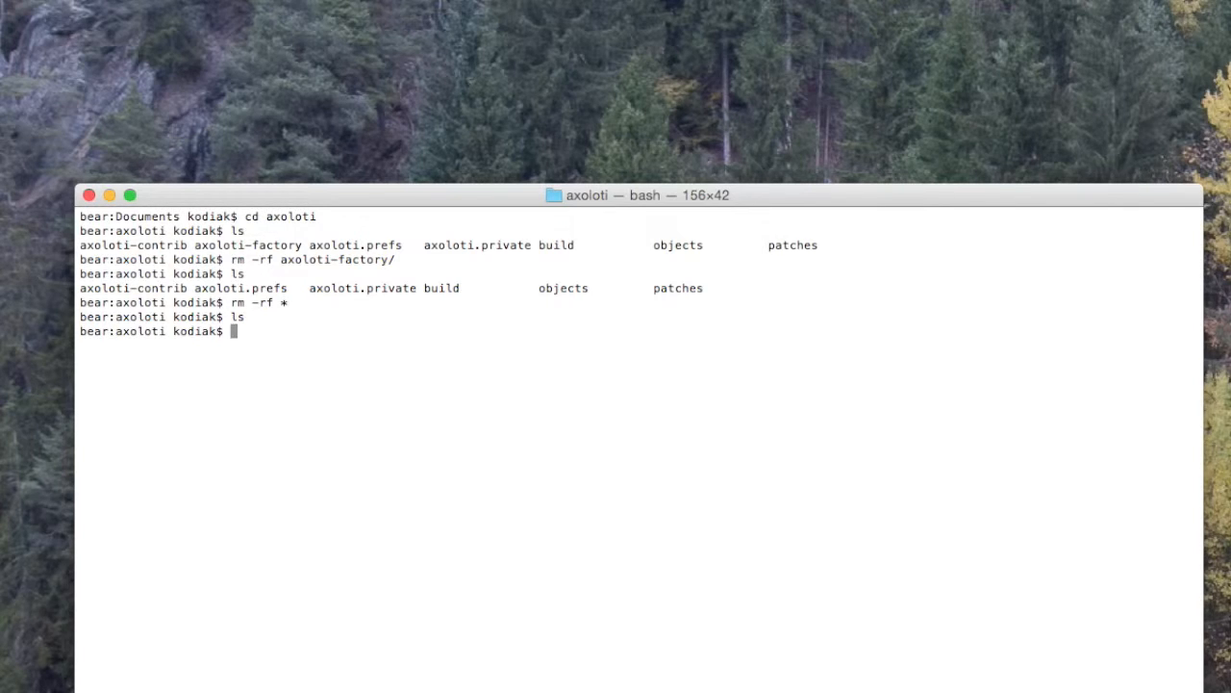
Step: Create an empty file named failsafe with touch and list the folder with ls -la
type("touch failsafe")
key("BackSpace")
key("BackSpace")
type("fe")
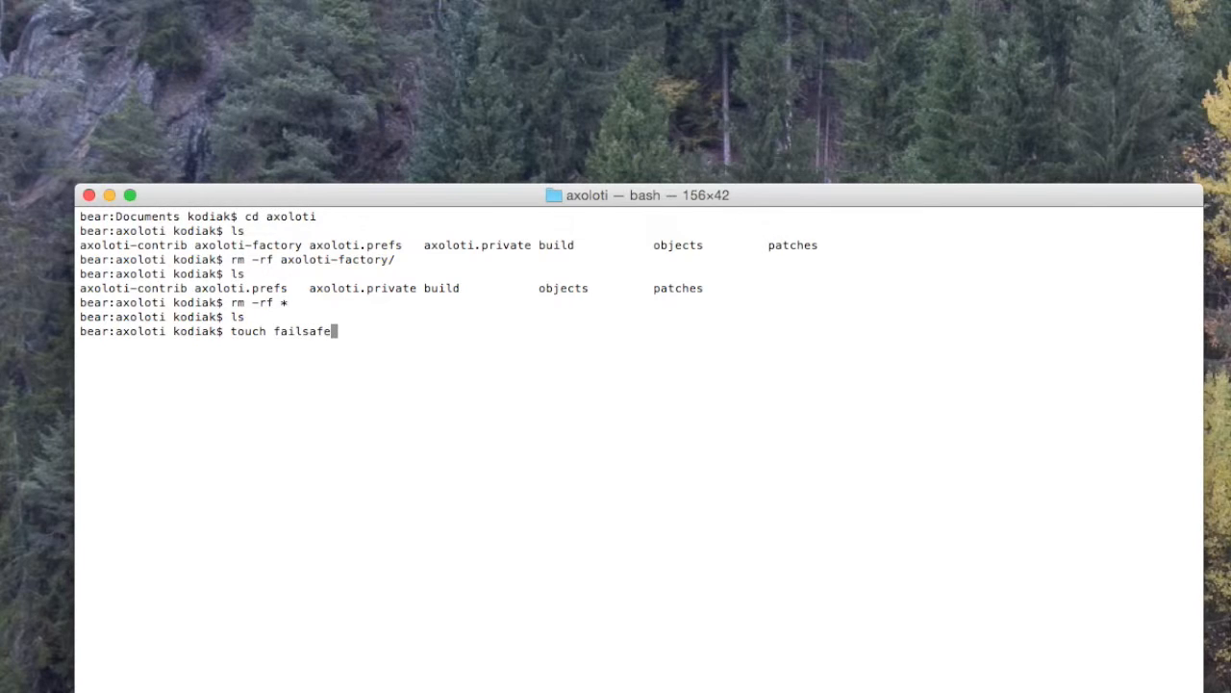
key("Return")
type("ls -la")
key("Return")
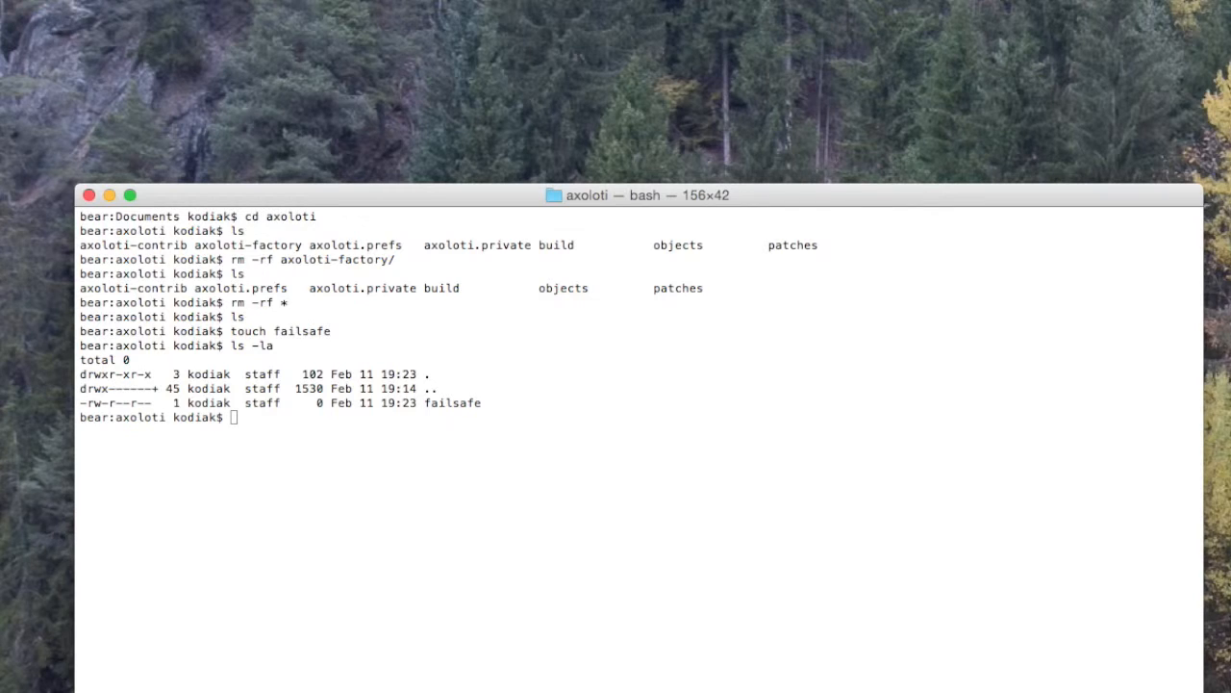
Step: Switch back to Axoloti and enlarge its main window to read the log
key("super+Tab")
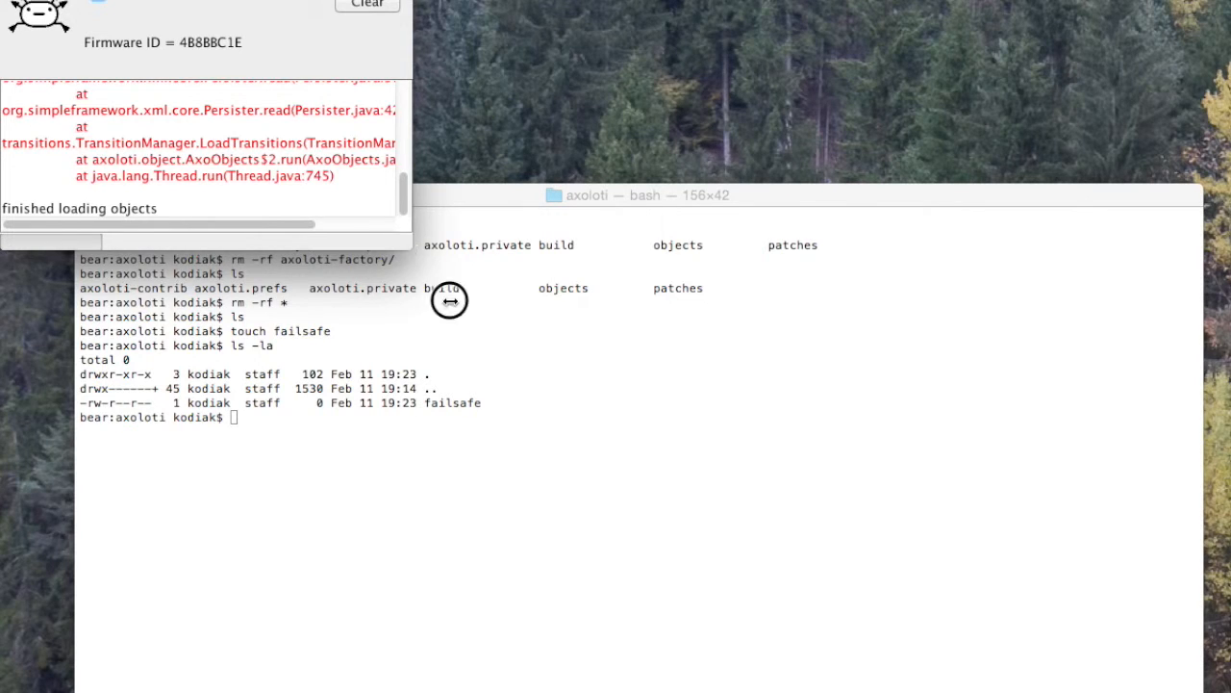
left_click_drag(426, 269, 785, 574)
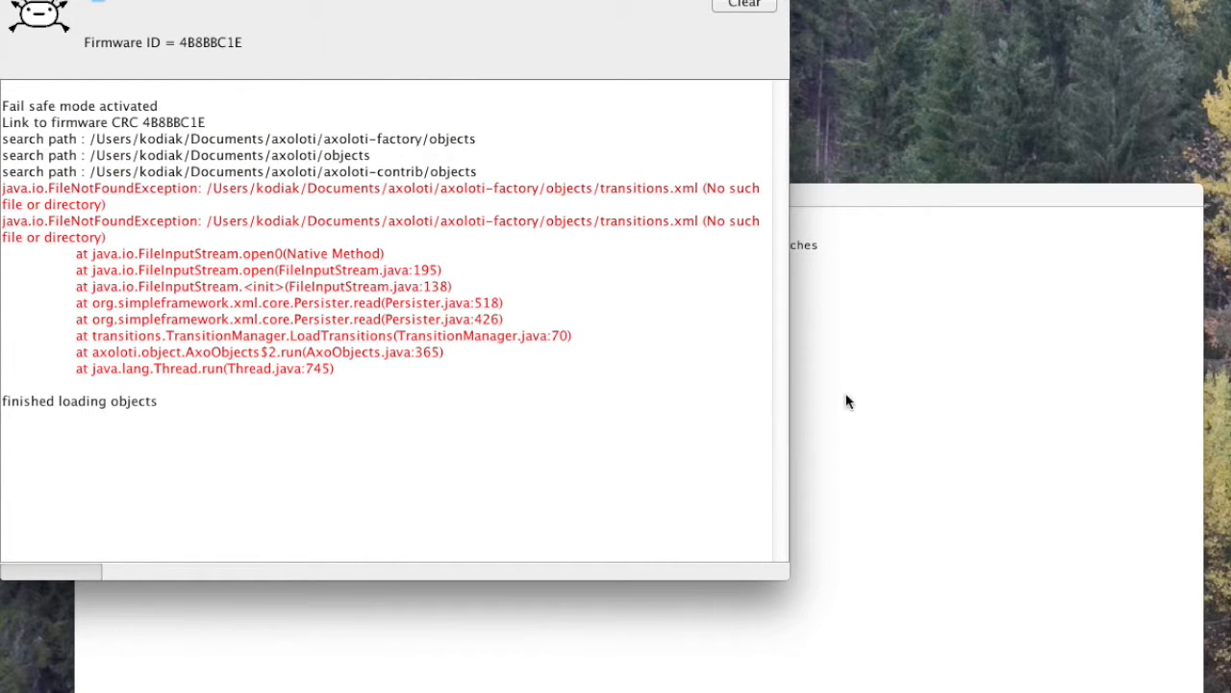
left_click_drag(229, 1, 629, 92)
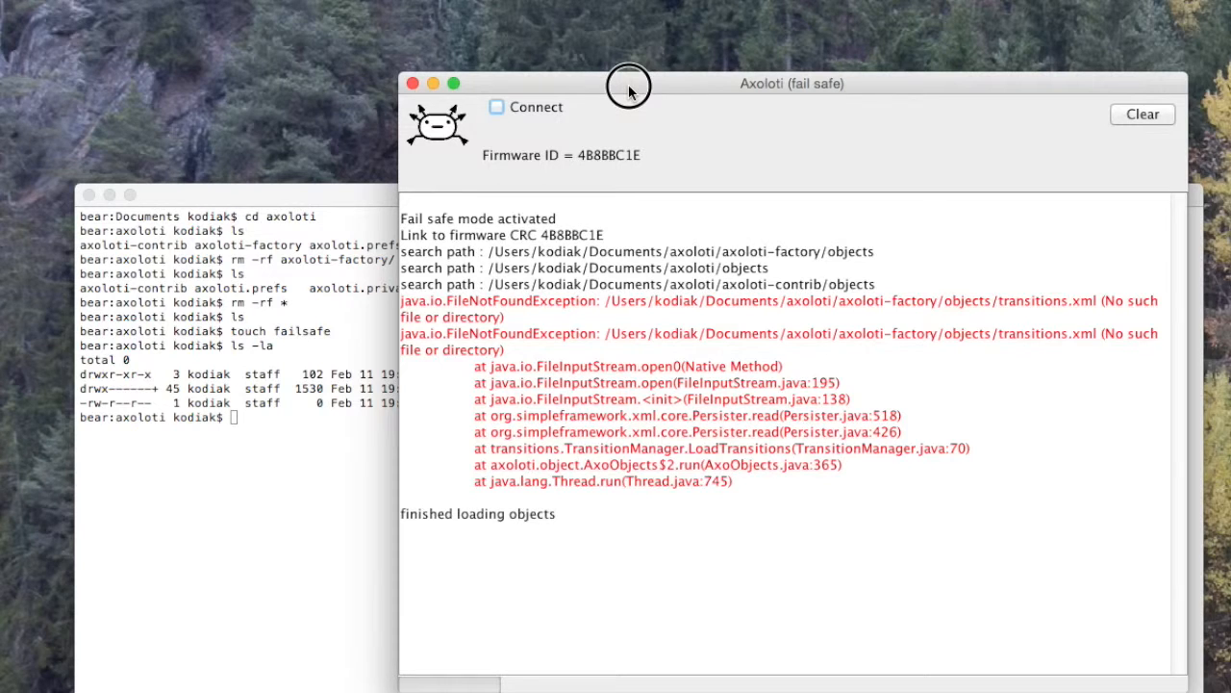
left_click_drag(628, 92, 491, 94)
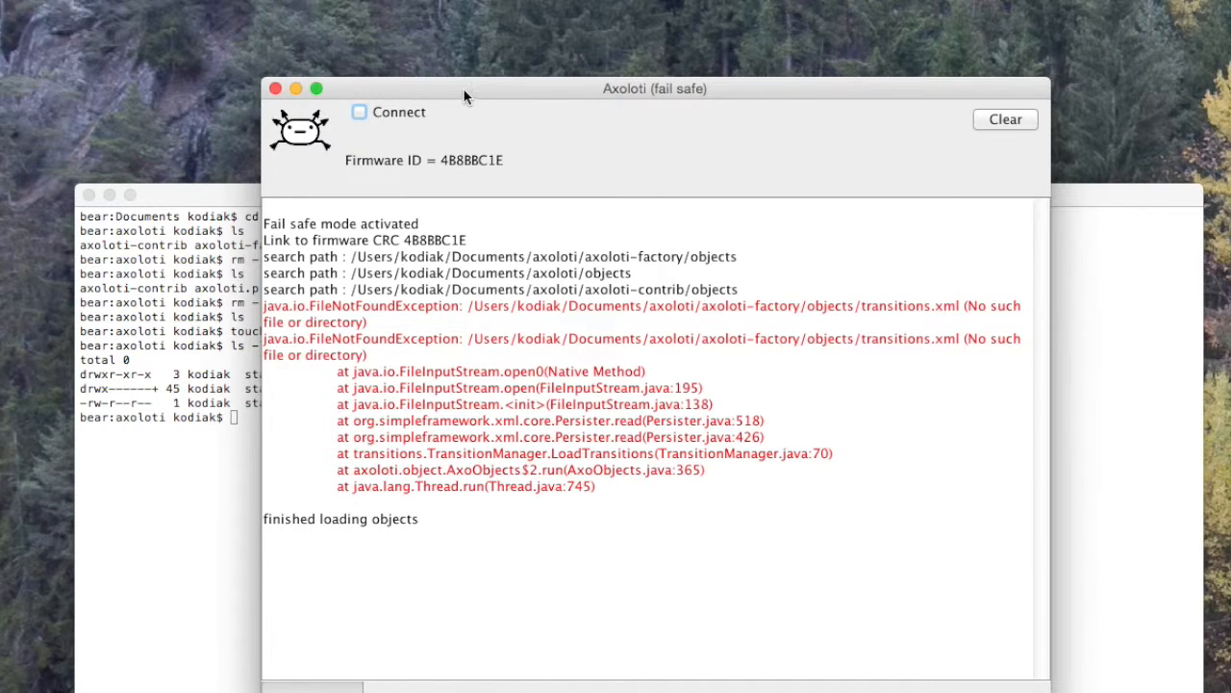
Step: Change the factory library's type from git to local in Preferences and save the preferences
left_click(135, 1)
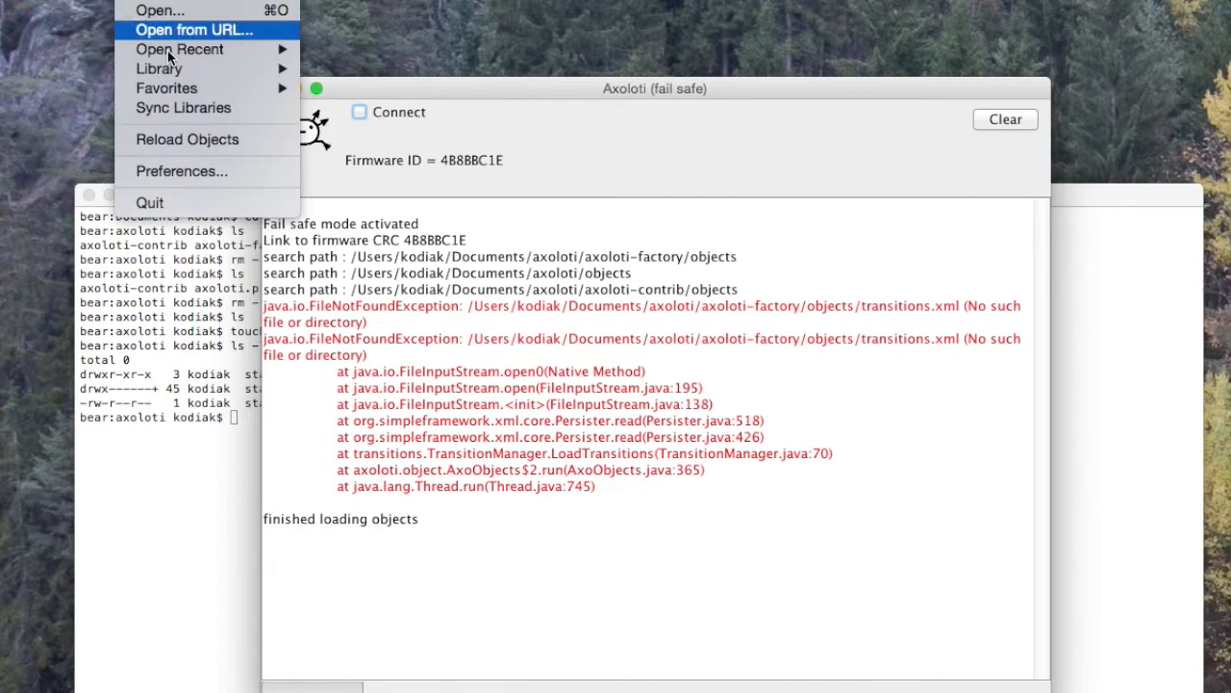
left_click(178, 171)
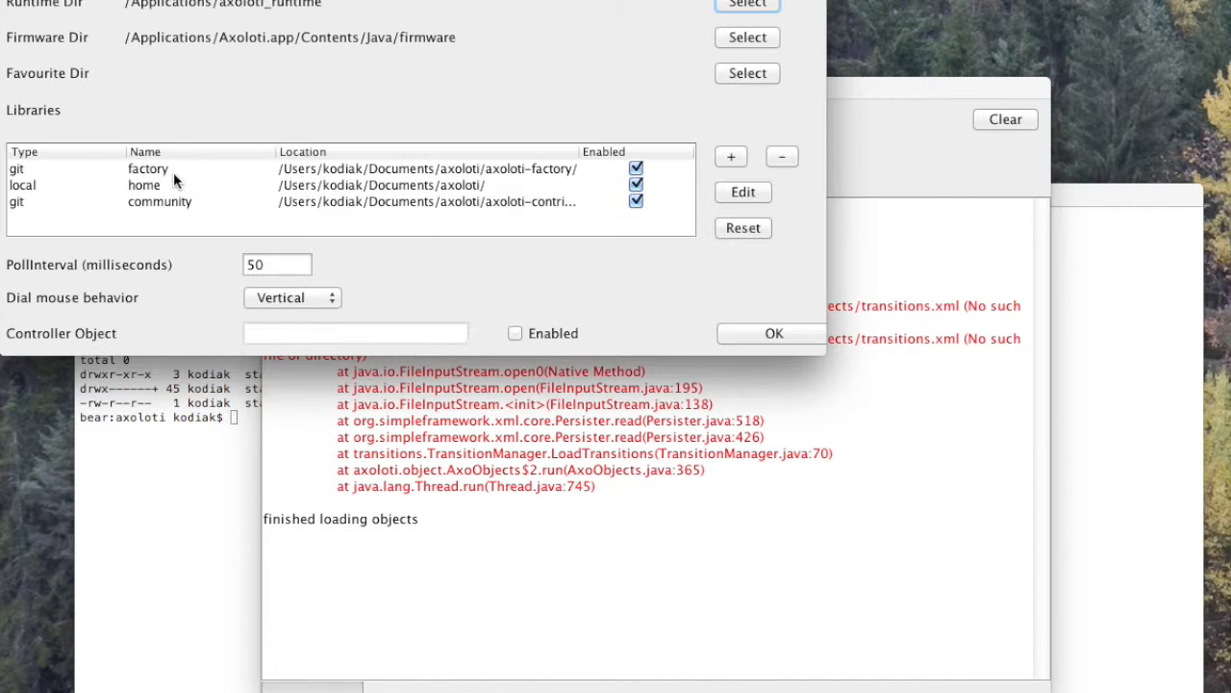
left_click(284, 173)
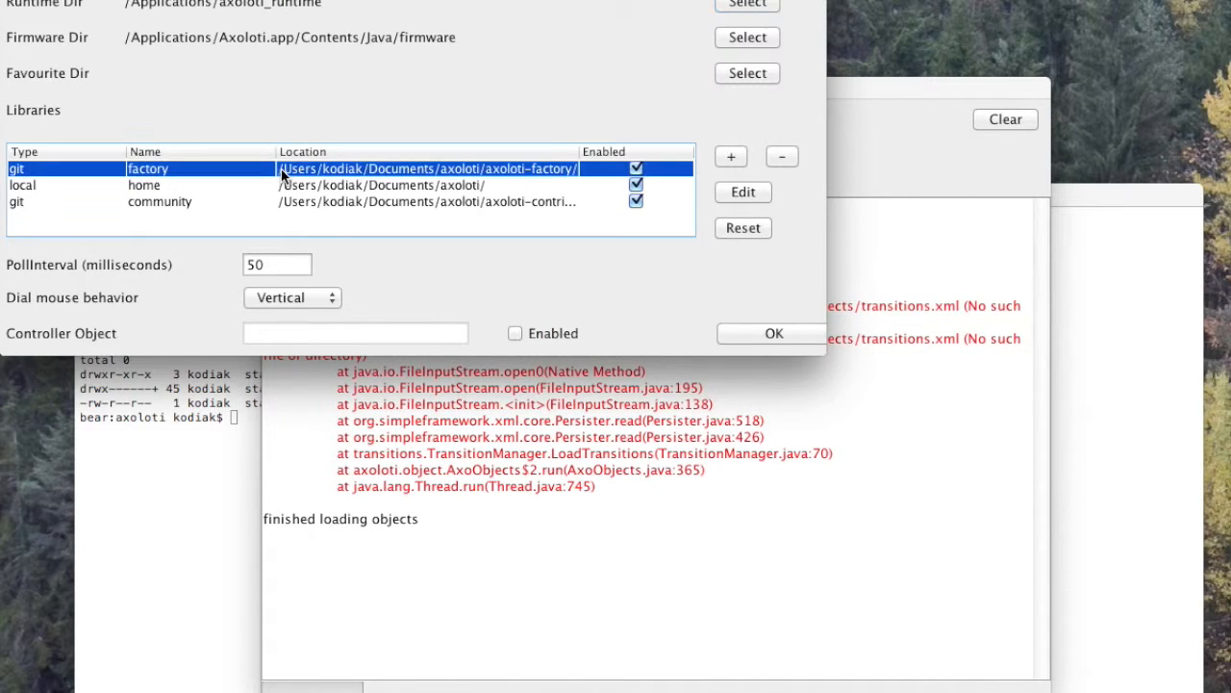
left_click(745, 194)
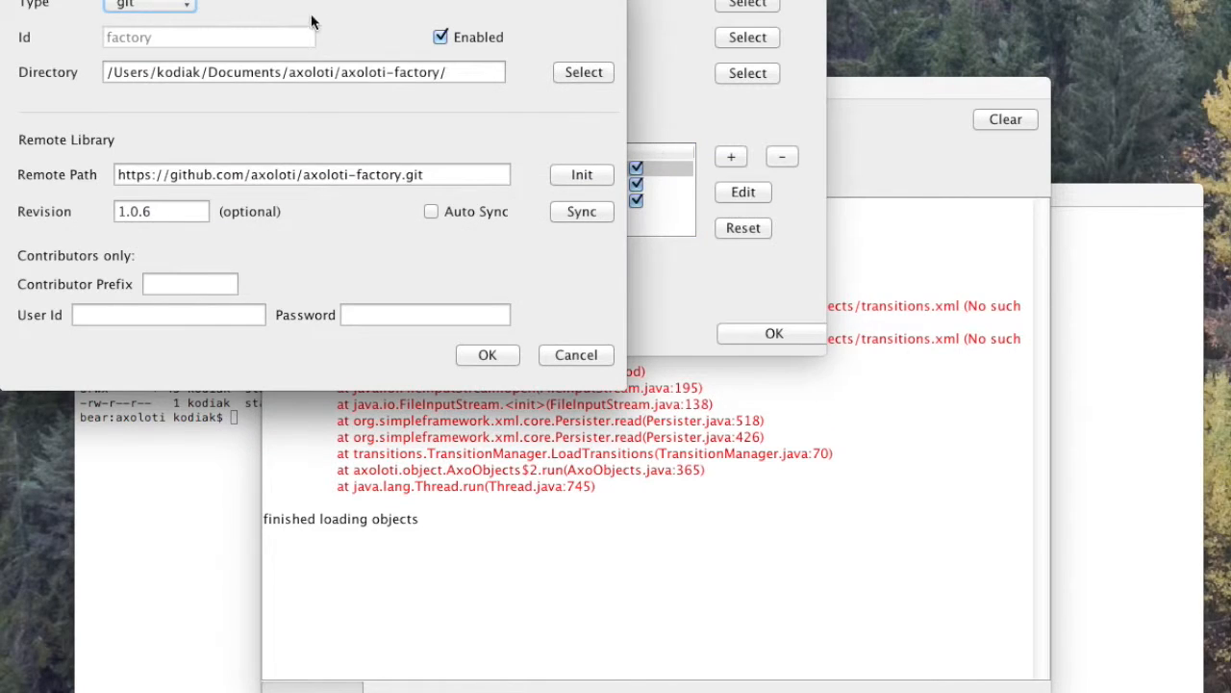
left_click(152, 8)
left_click(140, 0)
left_click(487, 356)
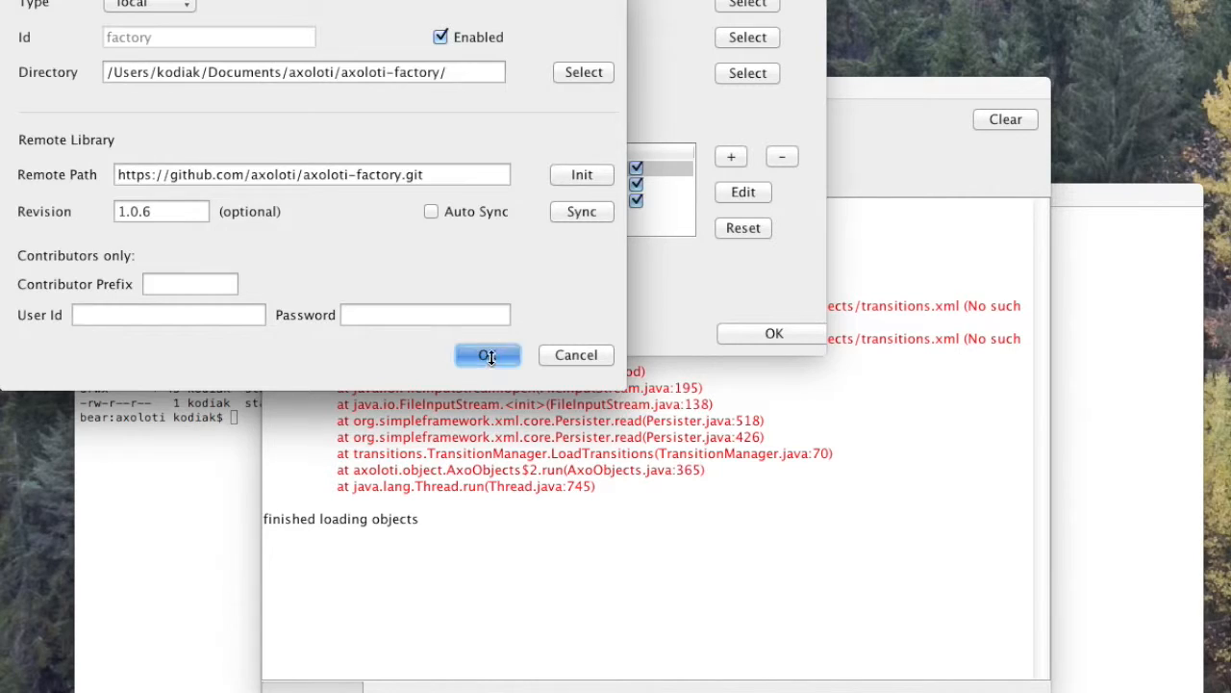
left_click(743, 337)
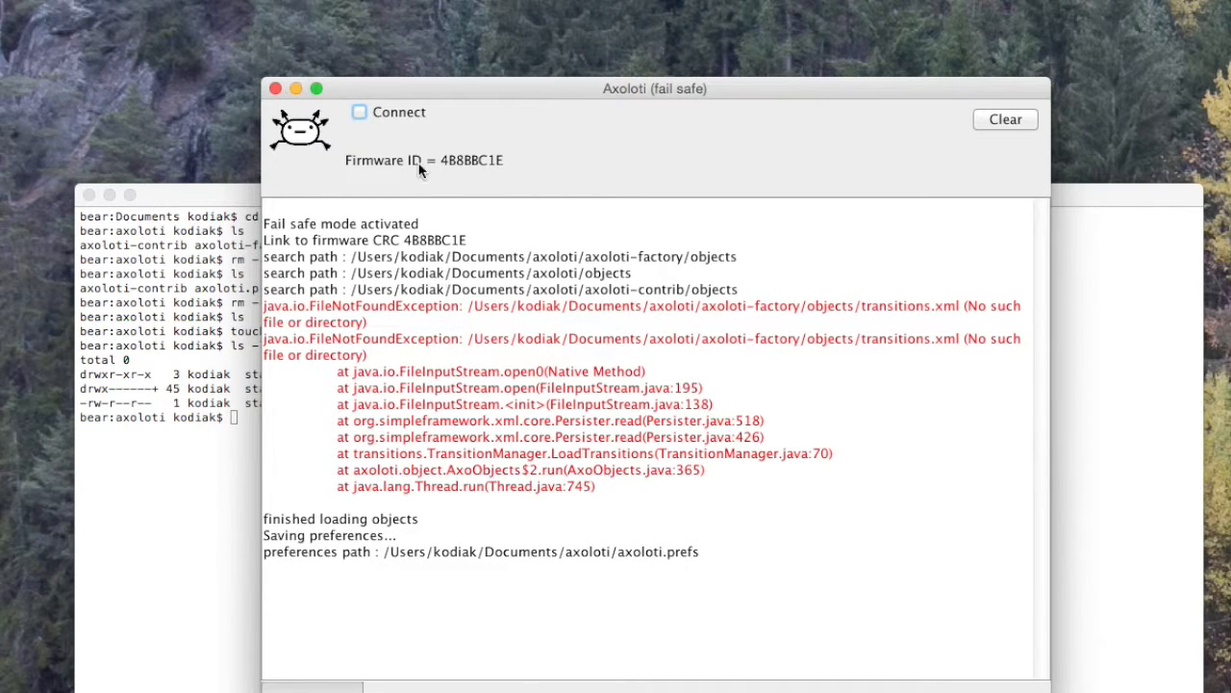
Step: Rename the downloaded axoloti-factory-1.0.6 folder in Downloads to axoloti-factory
left_click_drag(425, 84, 573, 202)
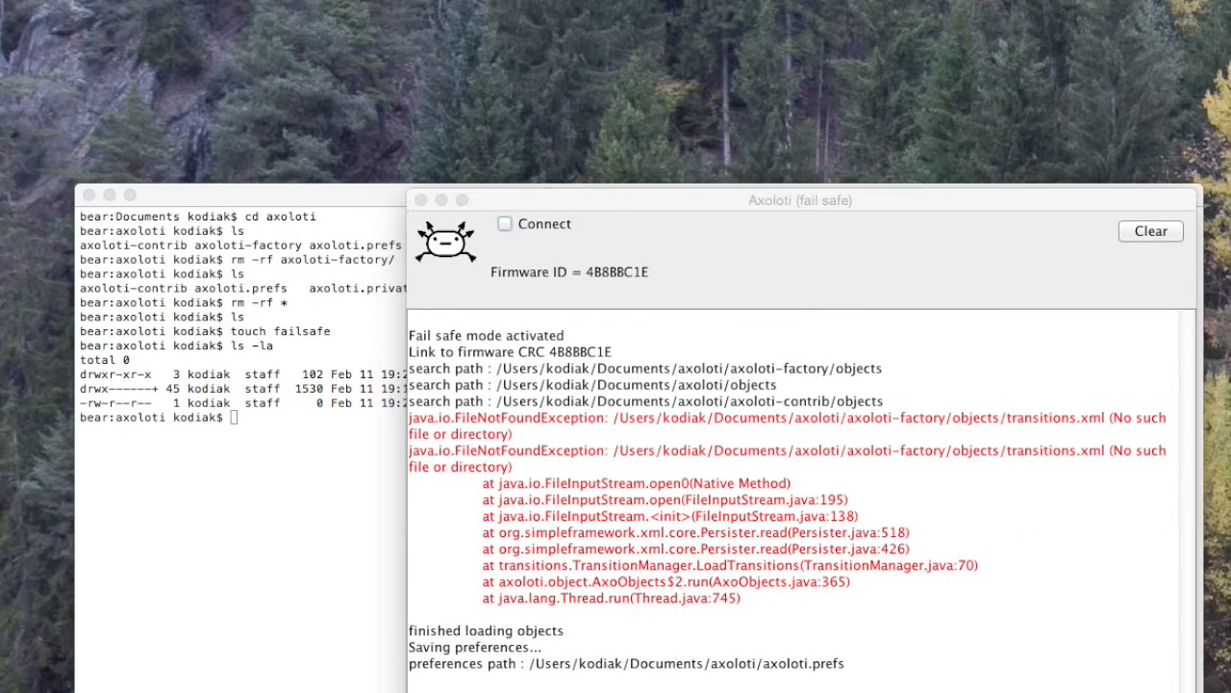
left_click_drag(1145, 559, 773, 217)
left_click(181, 437)
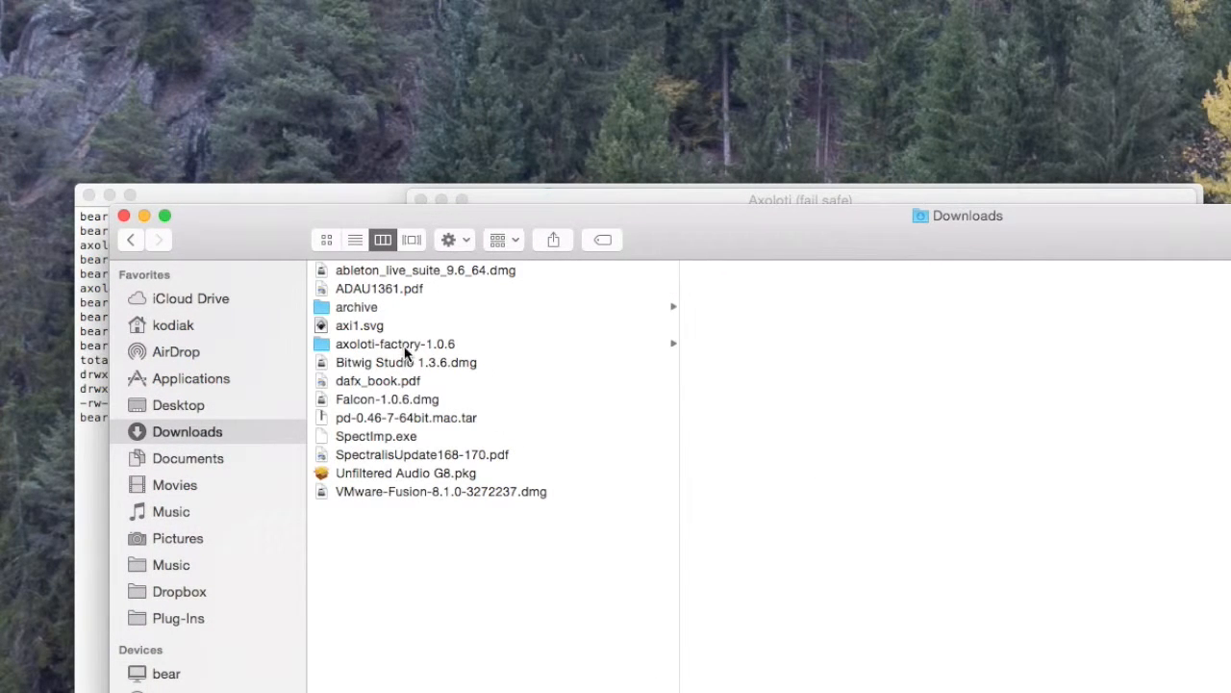
left_click(407, 350)
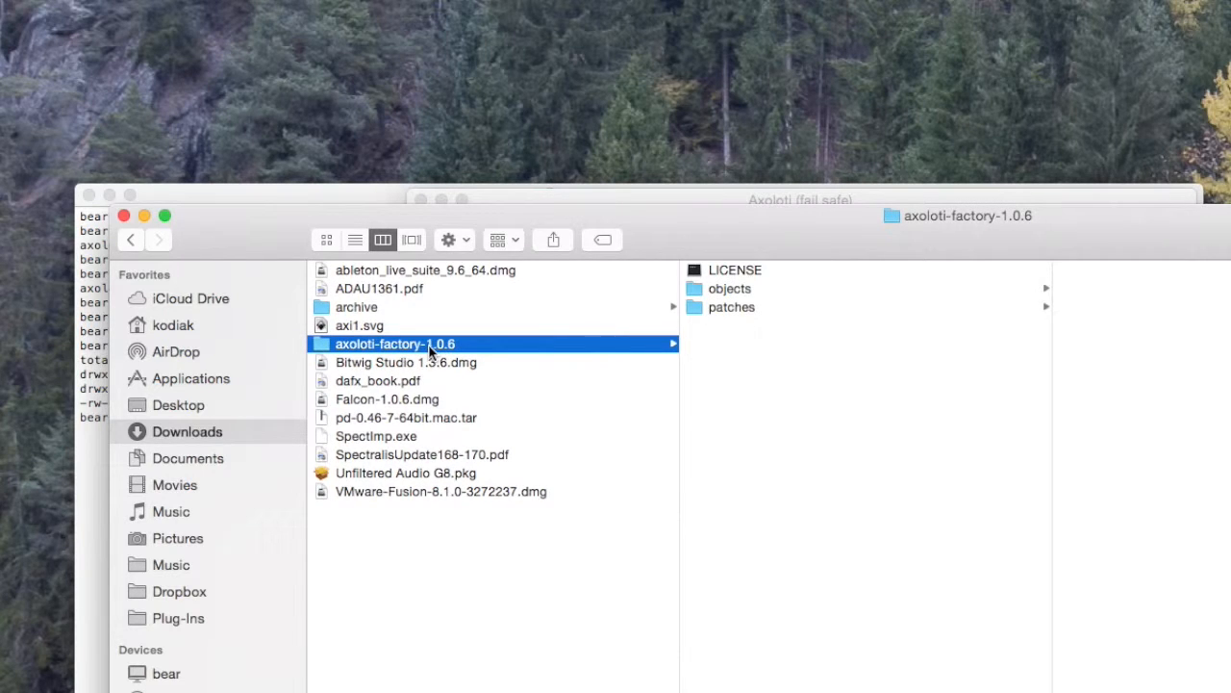
key("Return")
left_click(414, 343)
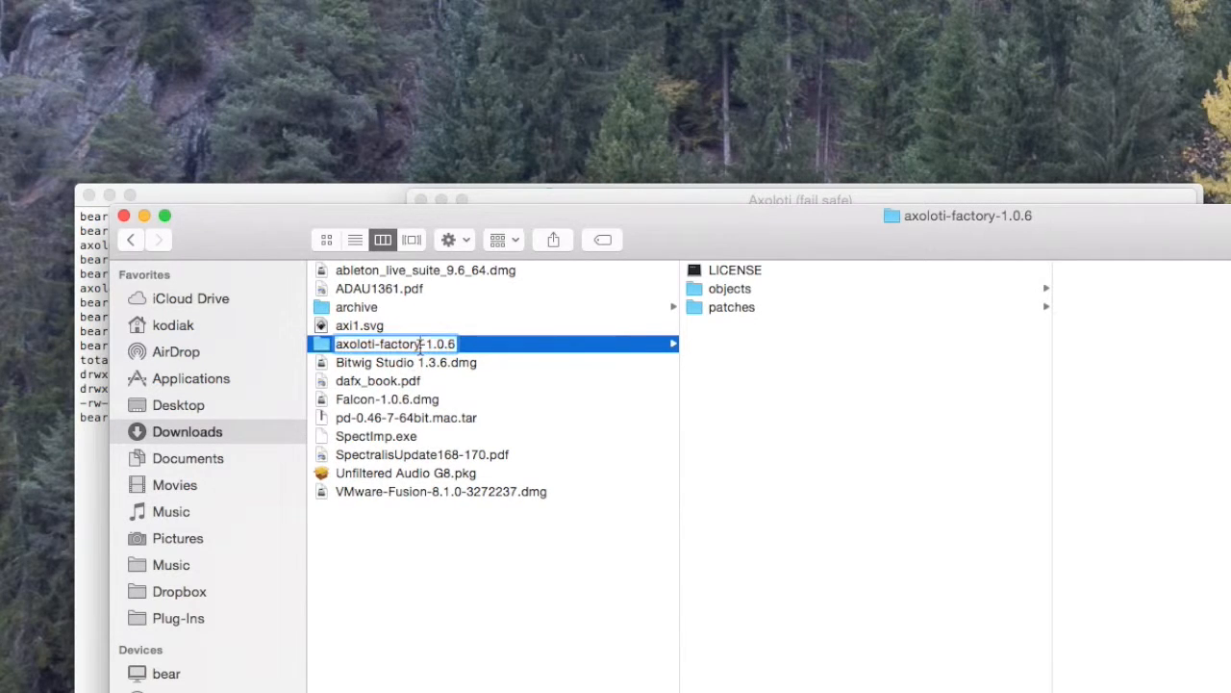
left_click_drag(421, 344, 498, 346)
key("BackSpace")
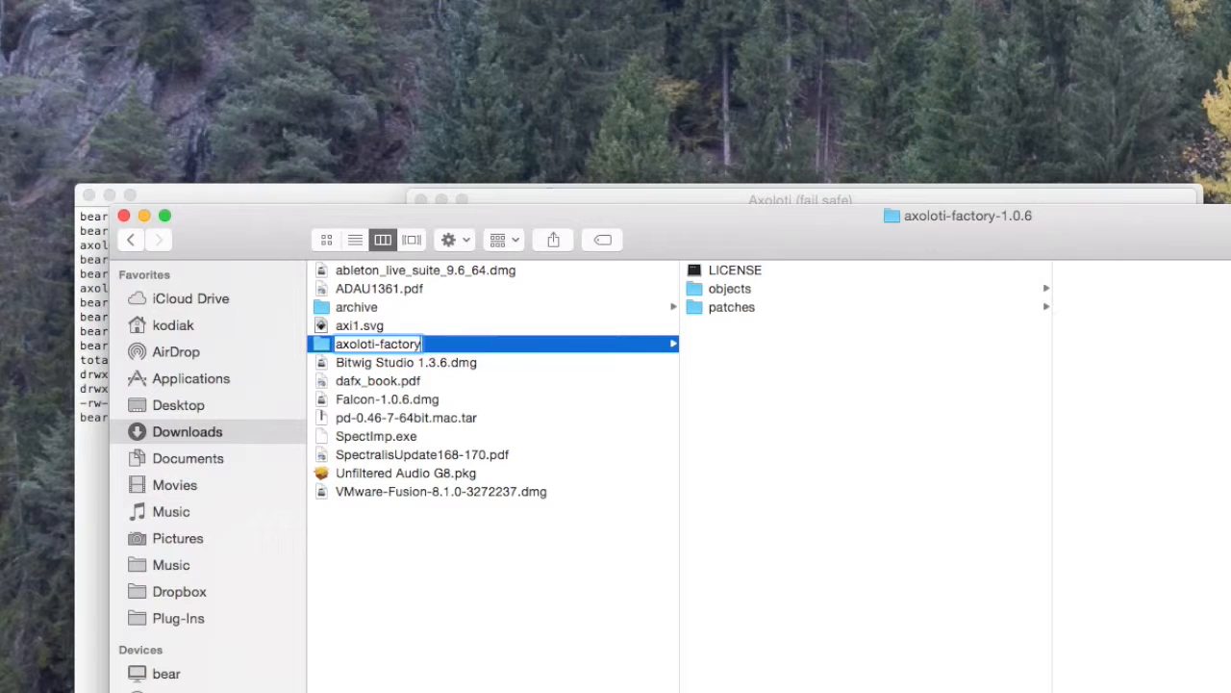
key("Return")
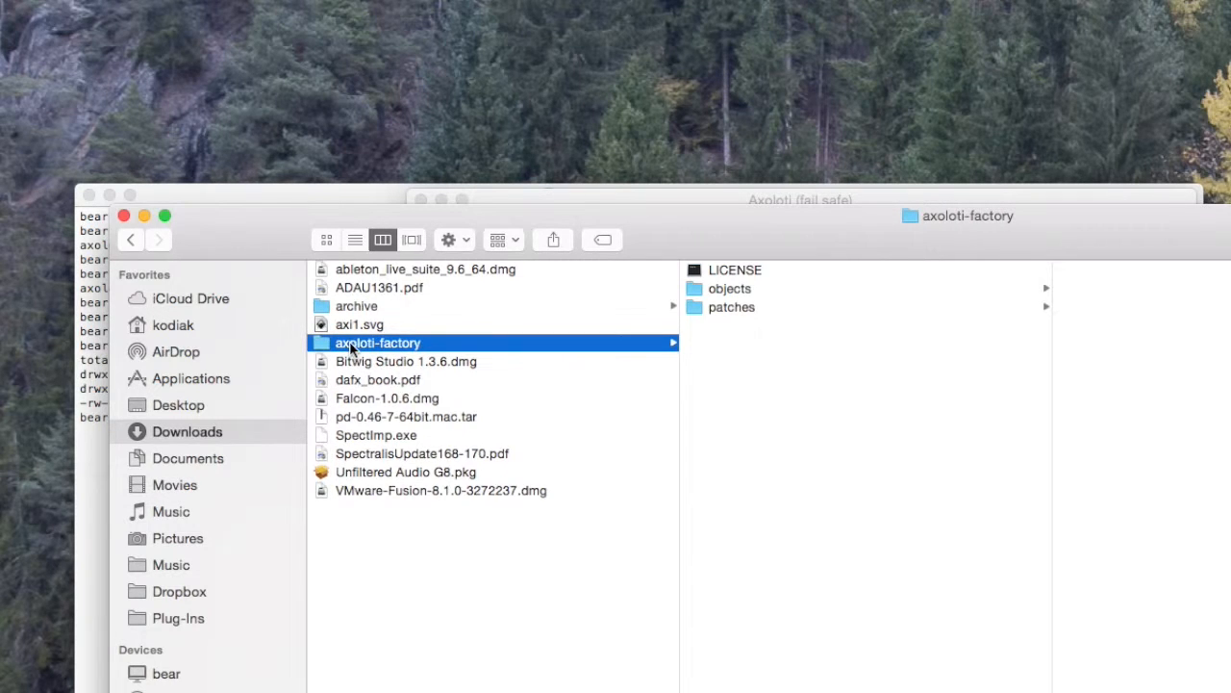
Step: Copy the axoloti-factory folder from Downloads and paste it into Documents/axoloti
left_click_drag(264, 224, 294, 359)
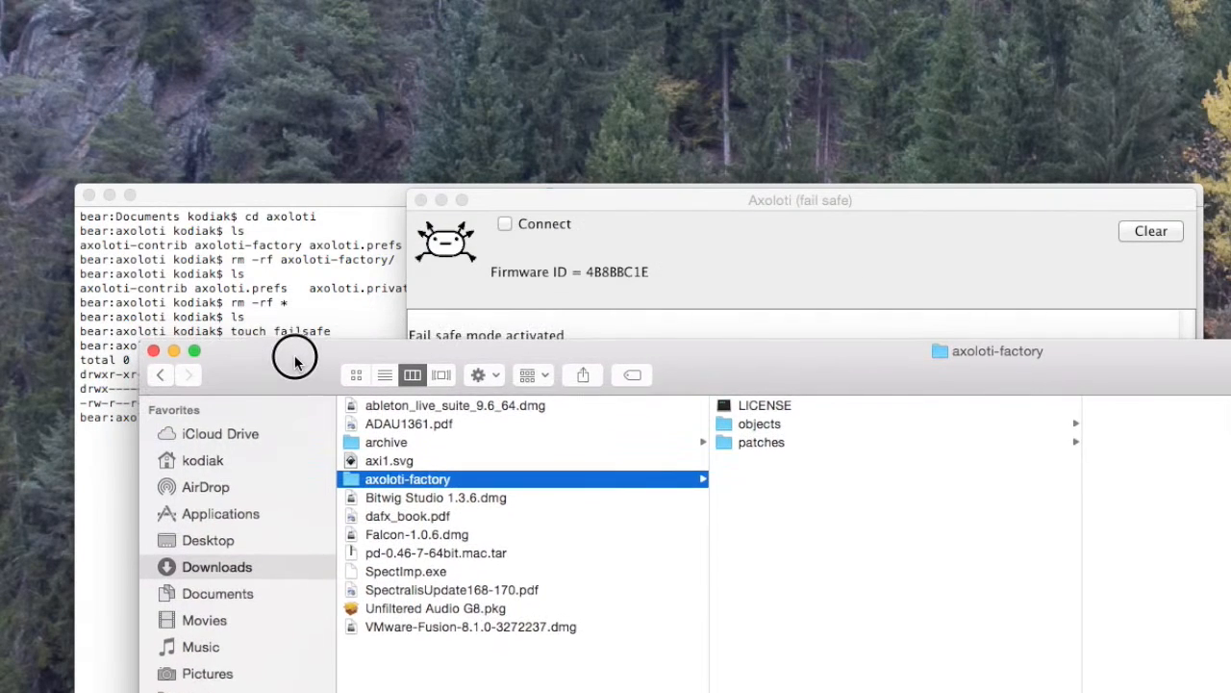
right_click(402, 481)
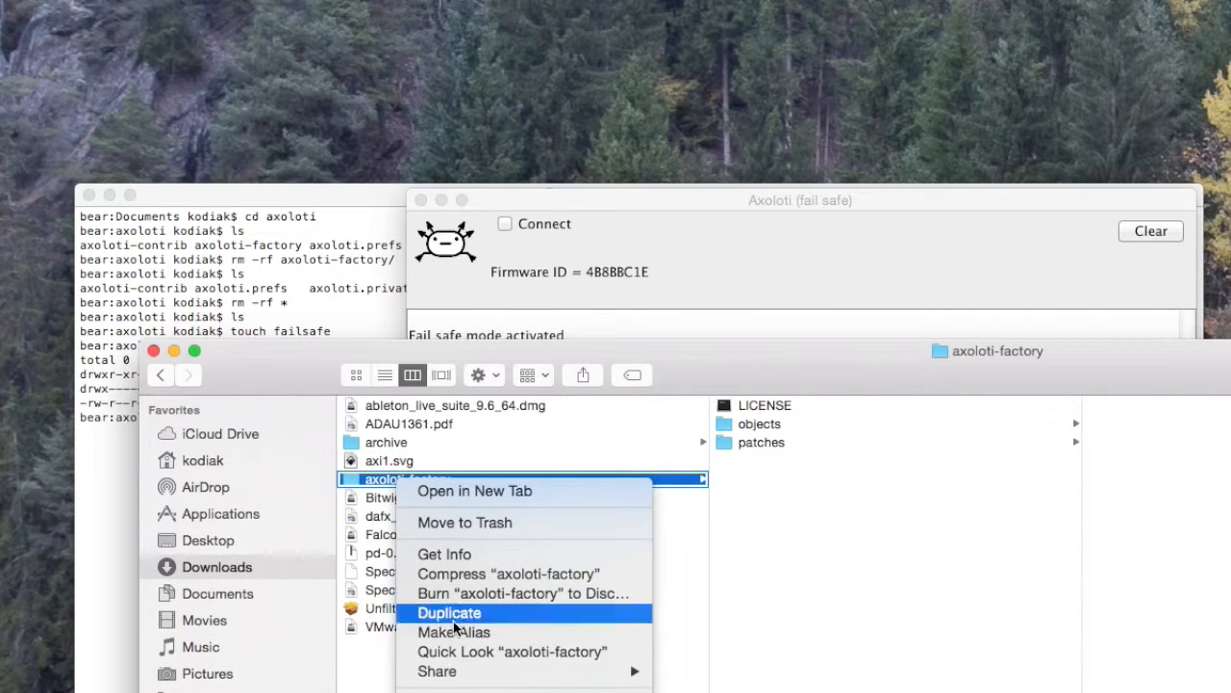
left_click(502, 691)
left_click(220, 588)
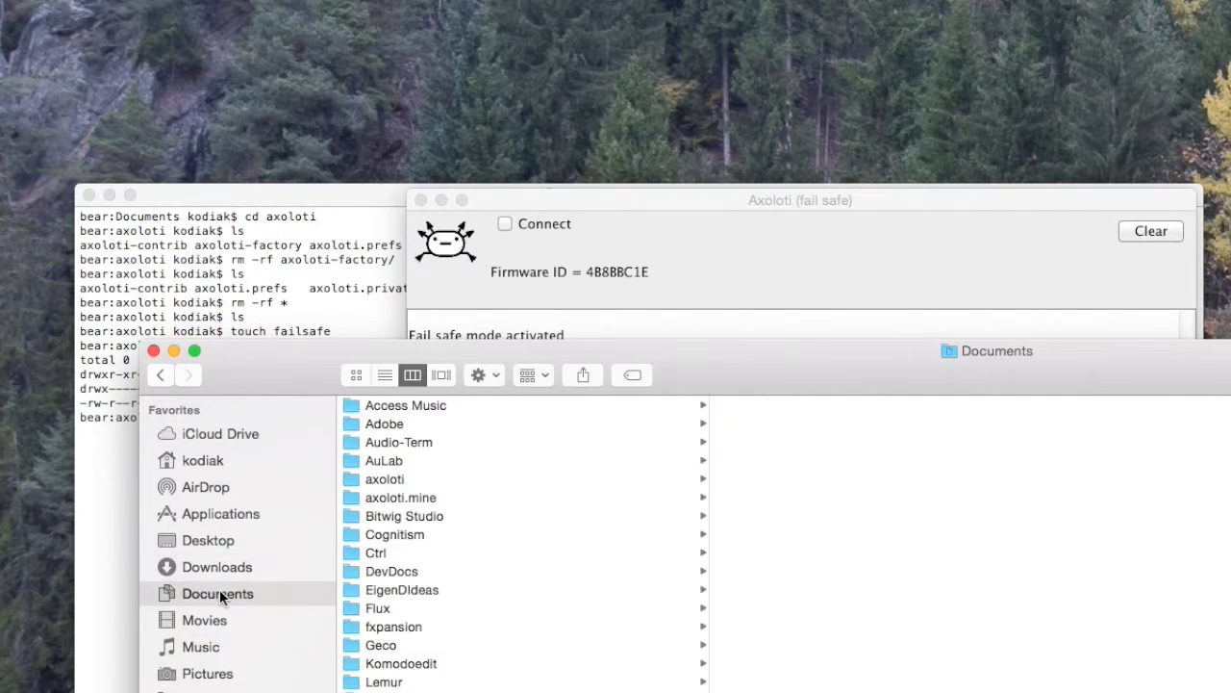
left_click(414, 480)
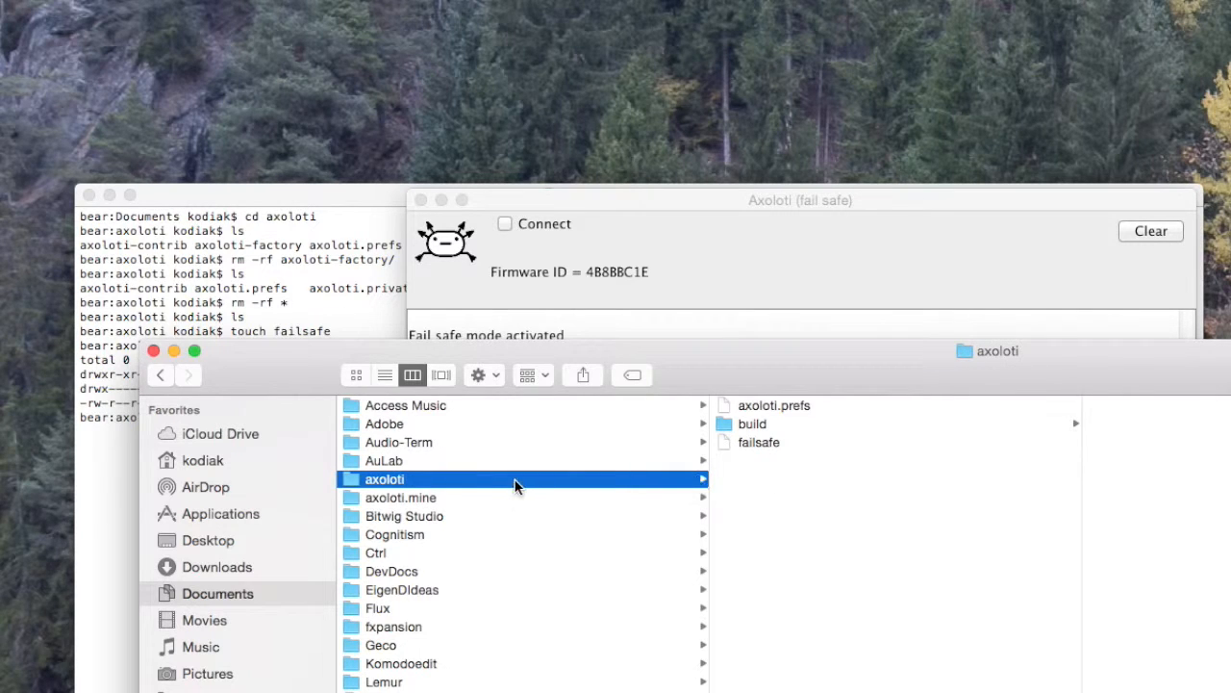
right_click(813, 491)
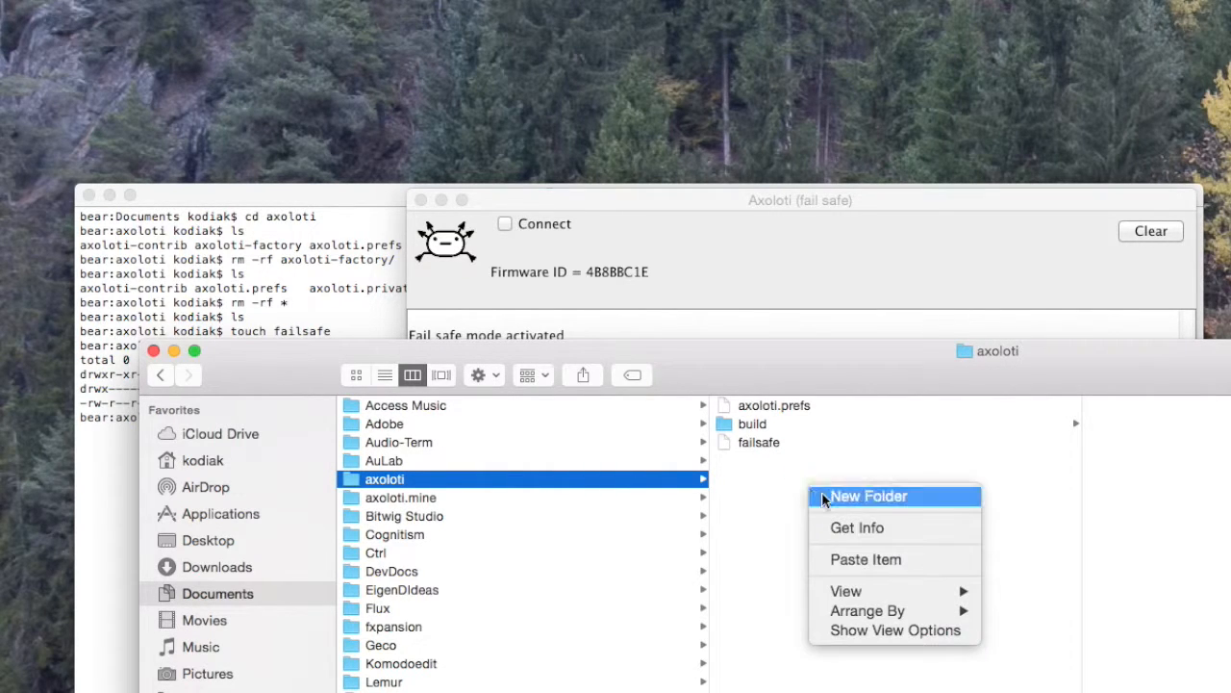
left_click(828, 556)
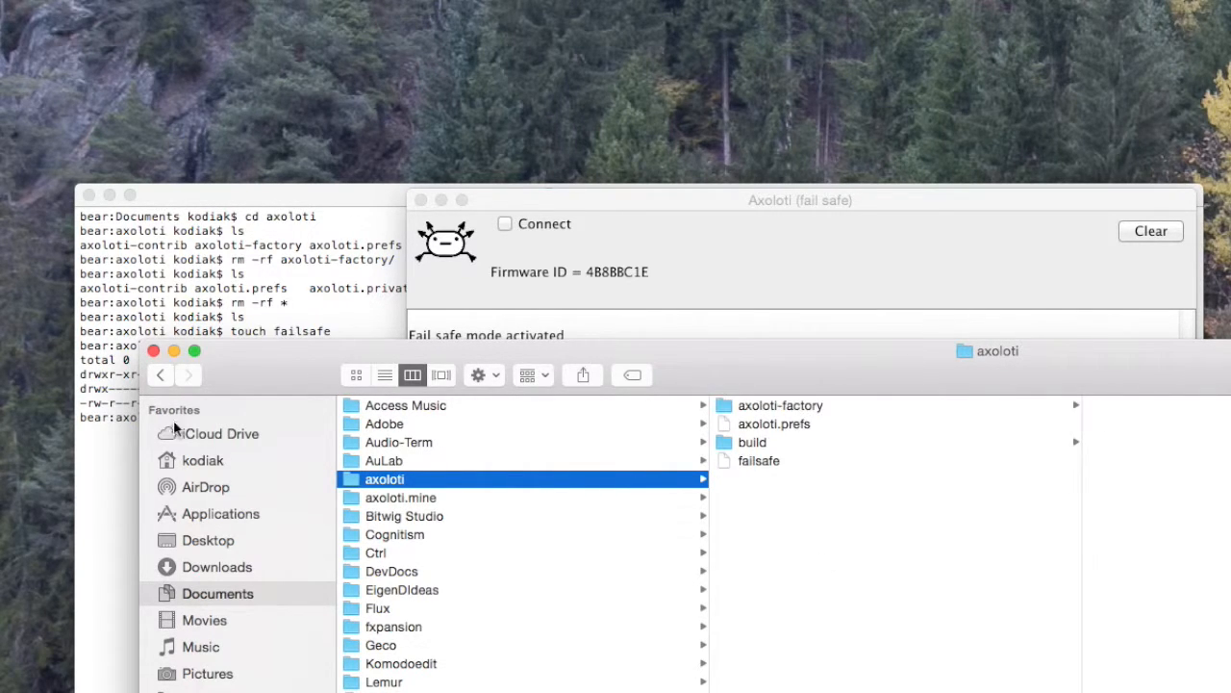
left_click(154, 354)
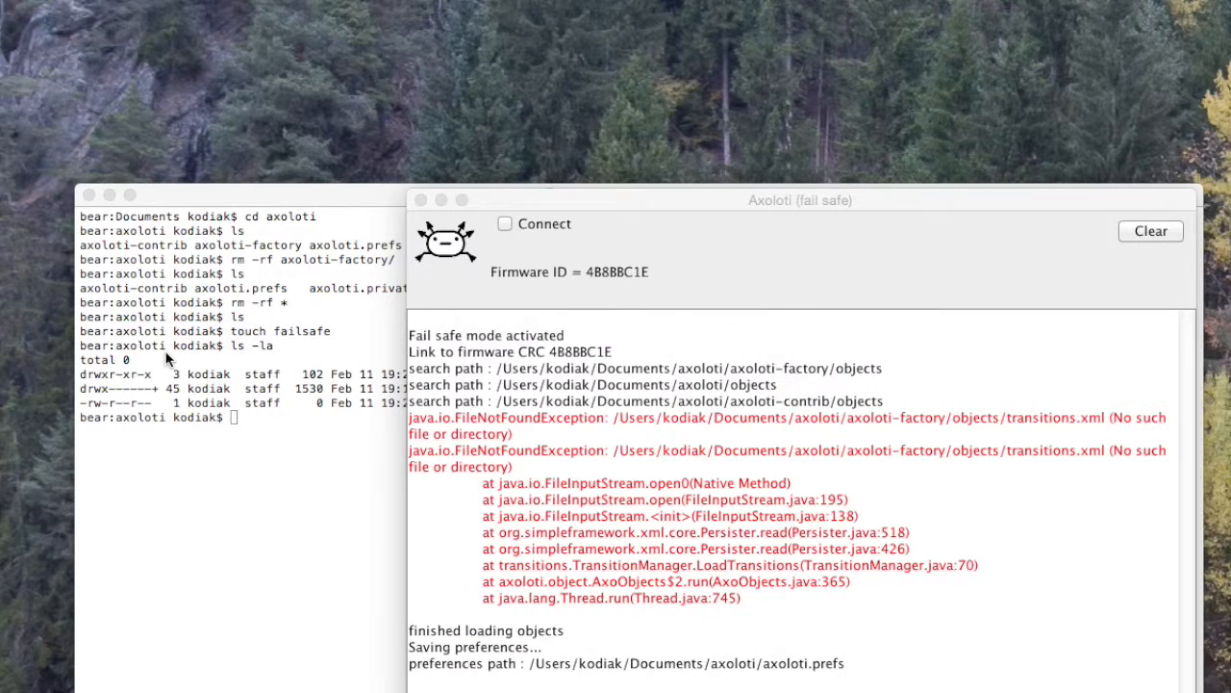
Step: List the axoloti folder's contents in Terminal with ls
left_click(273, 469)
type("ls")
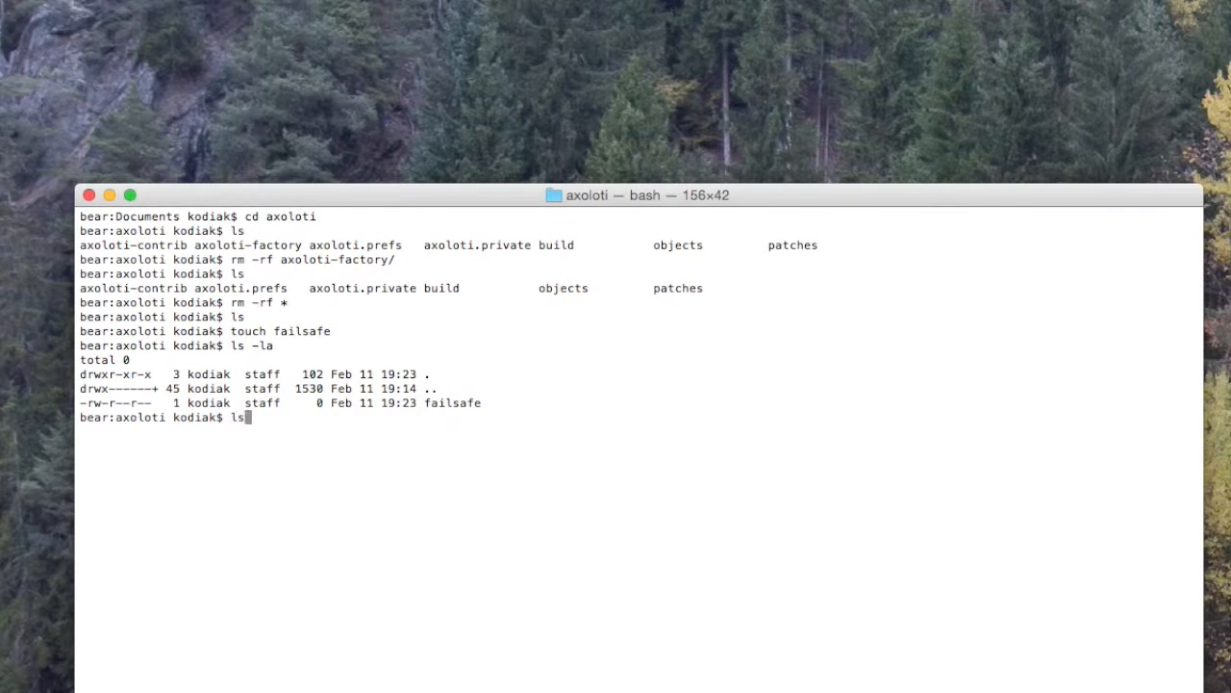
key("Return")
Step: Close the fail-safe Axoloti window and delete the failsafe file with rm failsafe
left_click_drag(409, 198, 514, 396)
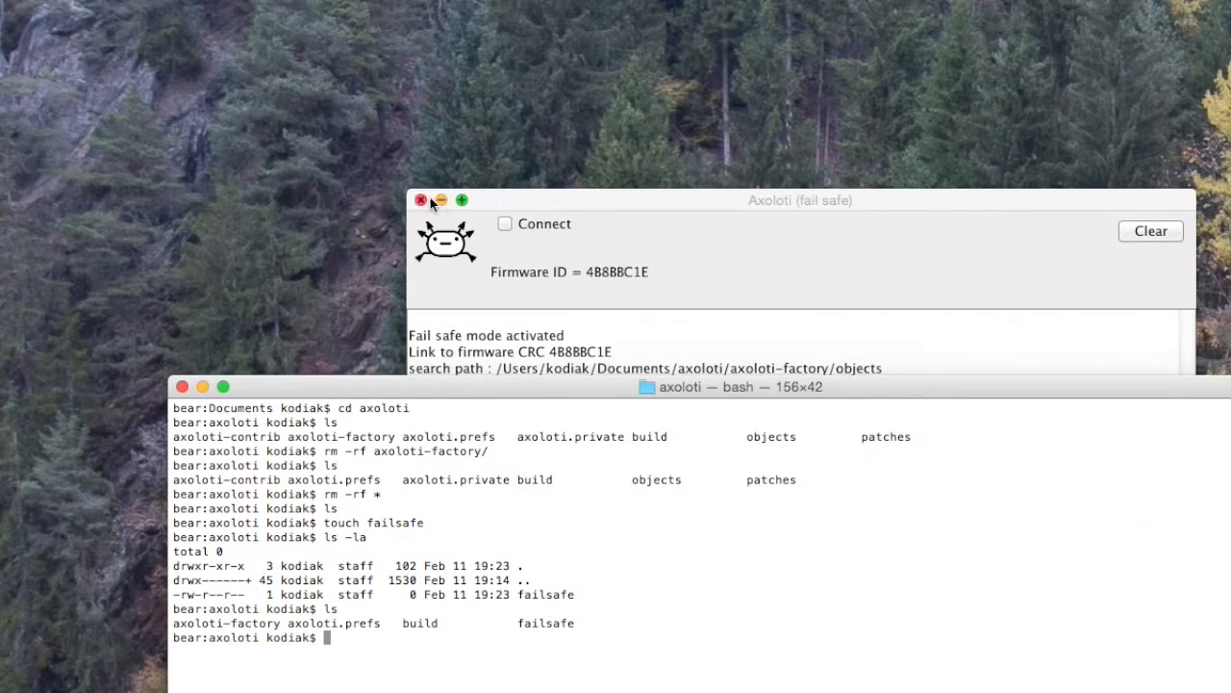
left_click(421, 201)
left_click_drag(481, 393, 380, 132)
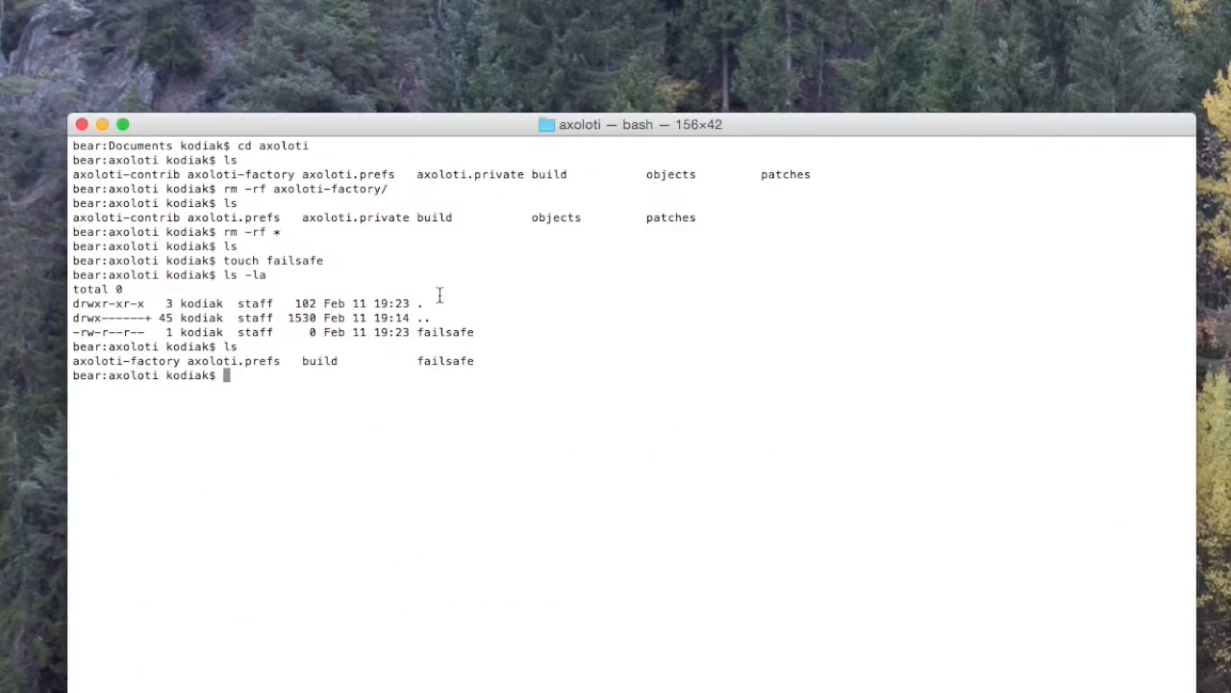
type("rm fail")
key("Tab")
key("Return")
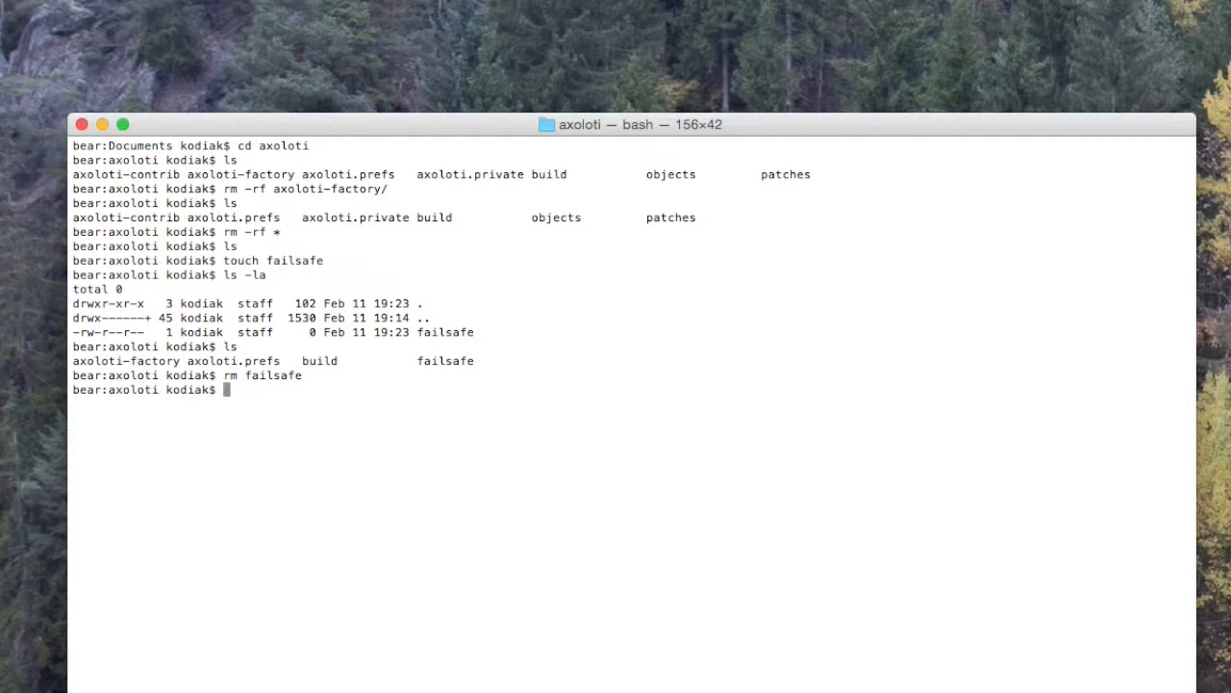
Step: Switch to the restarted Axoloti, open a new patch and browse the factory objects in its object browser
key("super+Tab")
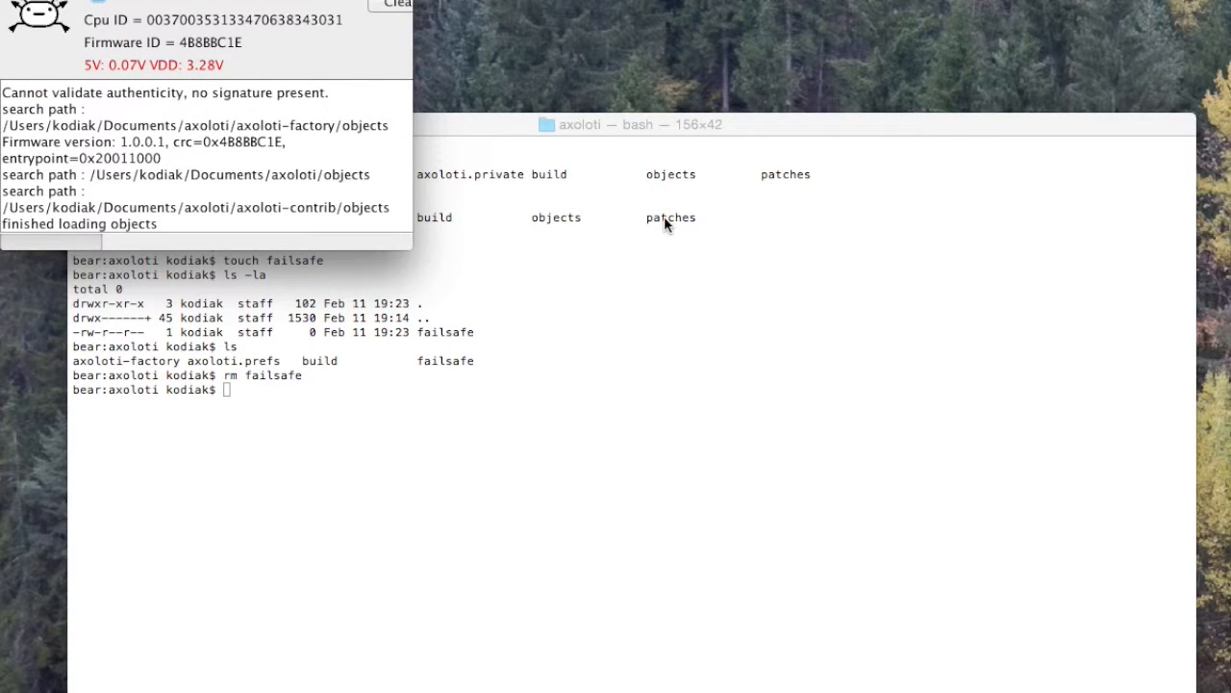
left_click_drag(404, 243, 655, 364)
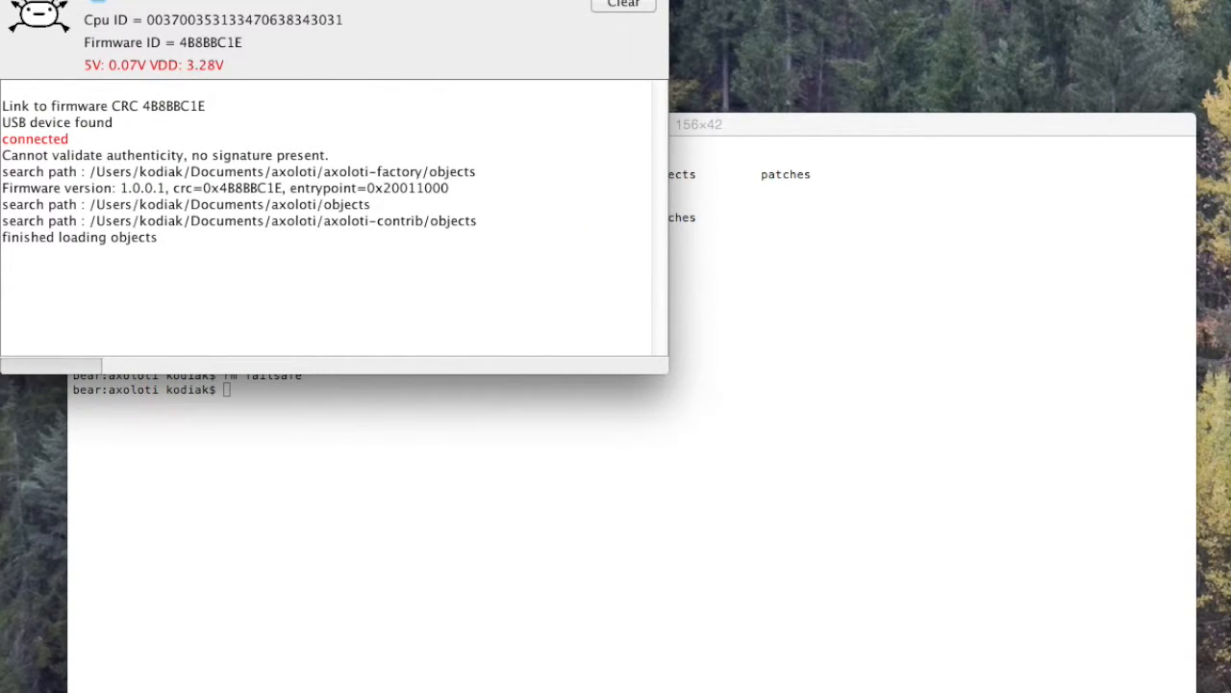
left_click(149, 0)
left_click(183, 0)
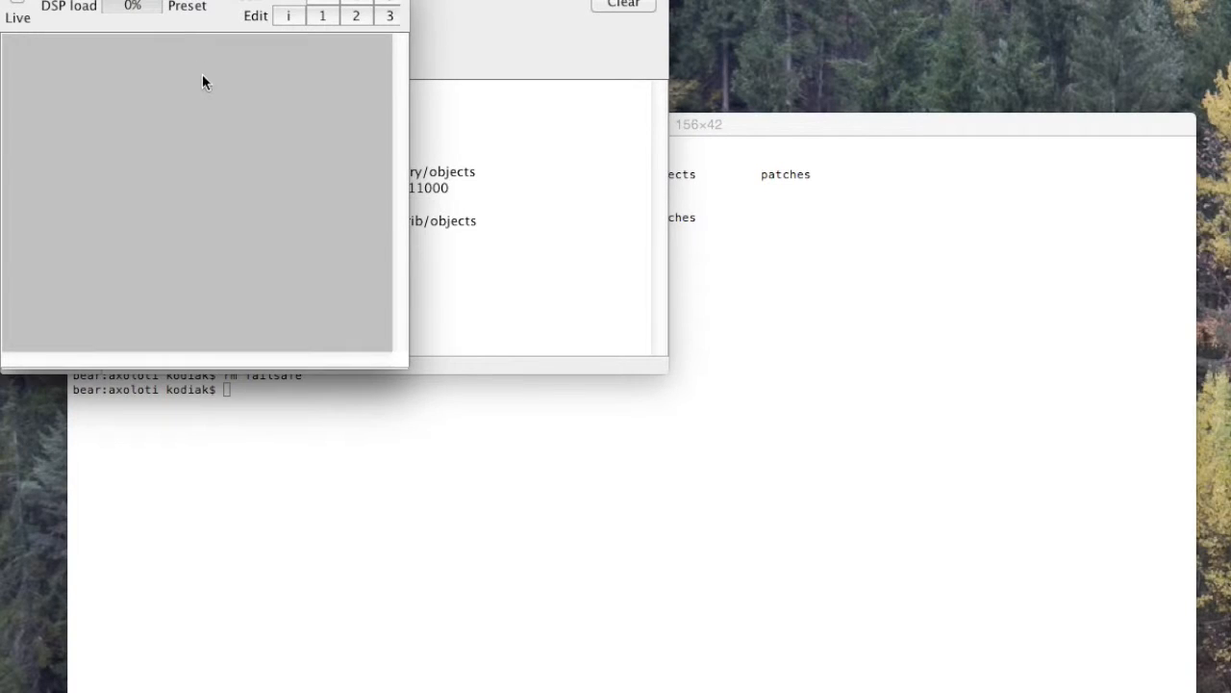
double_click(173, 134)
left_click(188, 271)
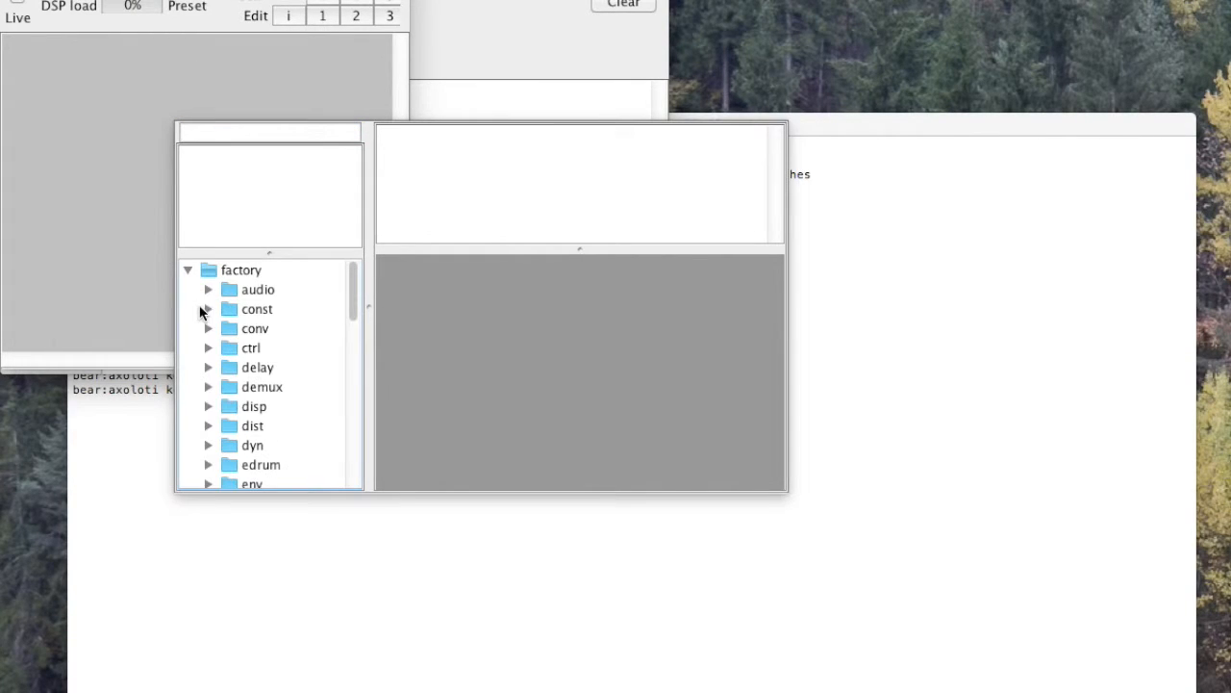
left_click(102, 81)
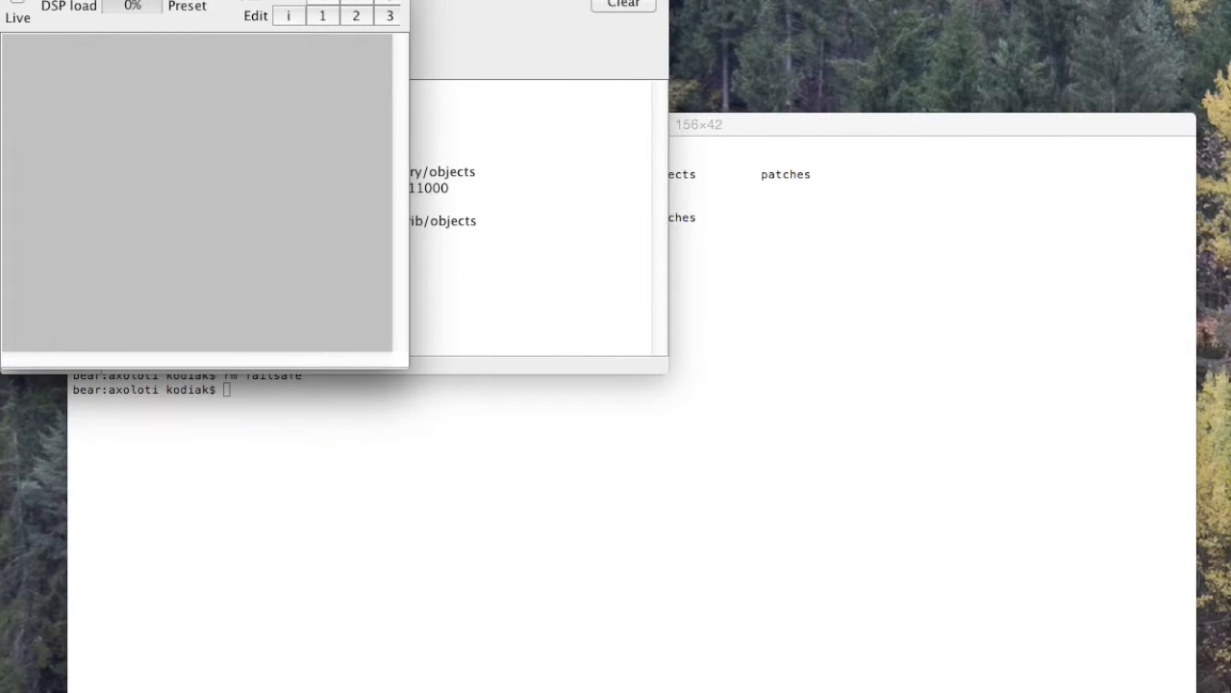
left_click(11, 0)
left_click_drag(143, 0, 315, 91)
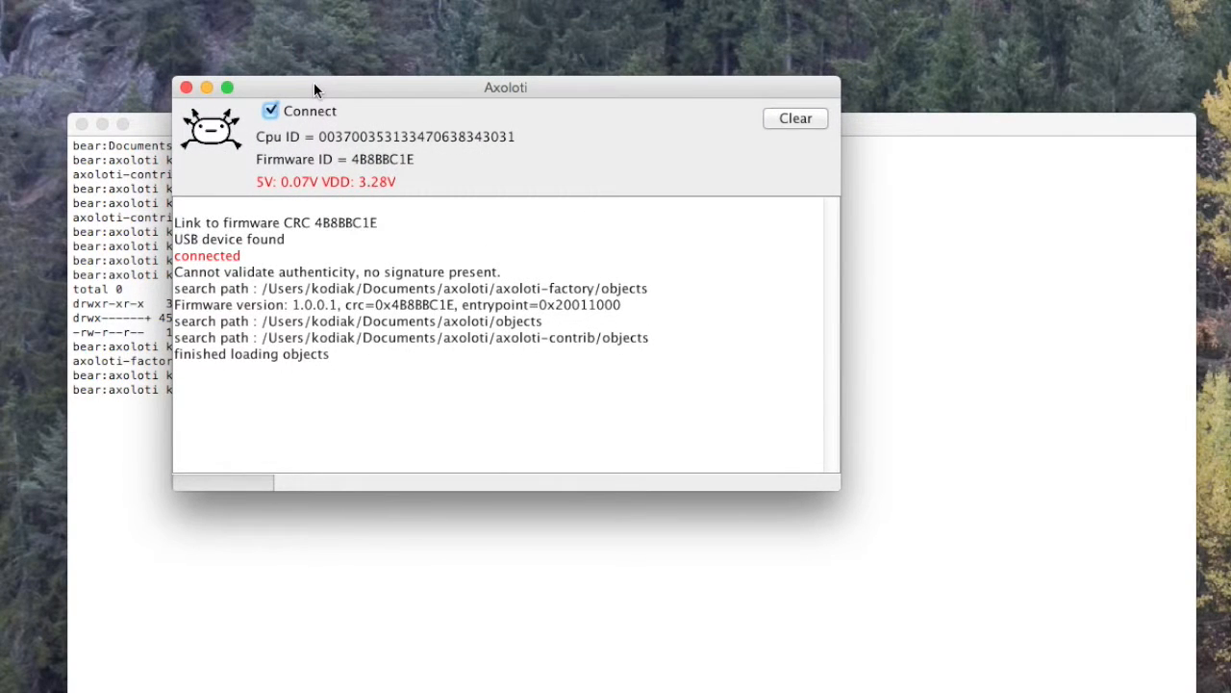